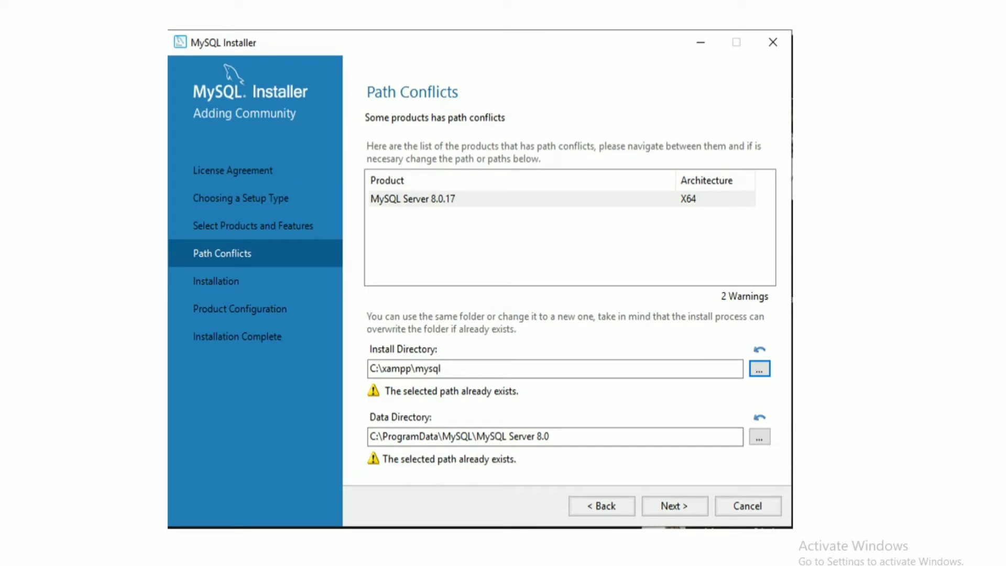
key(alt+n)
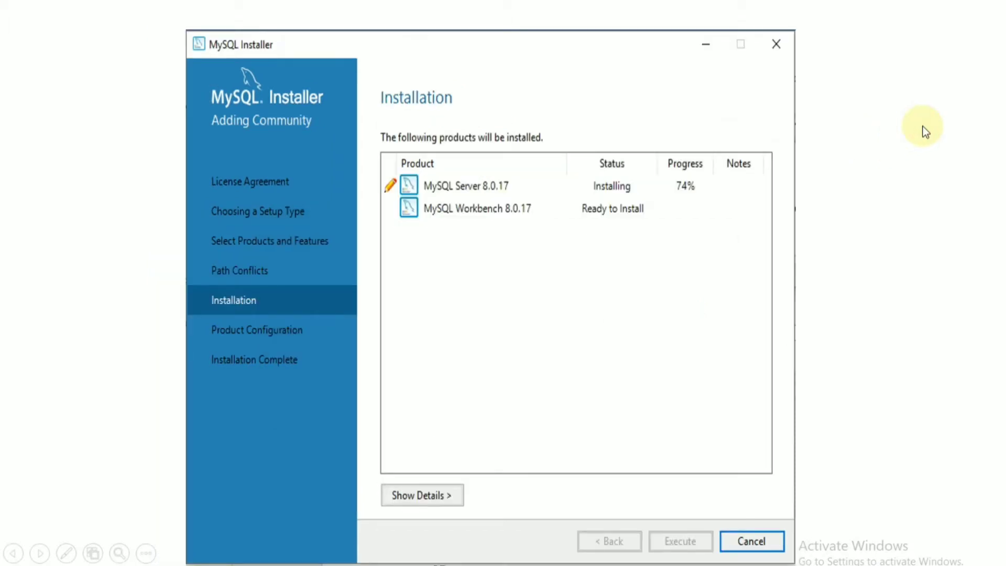
click(879, 131)
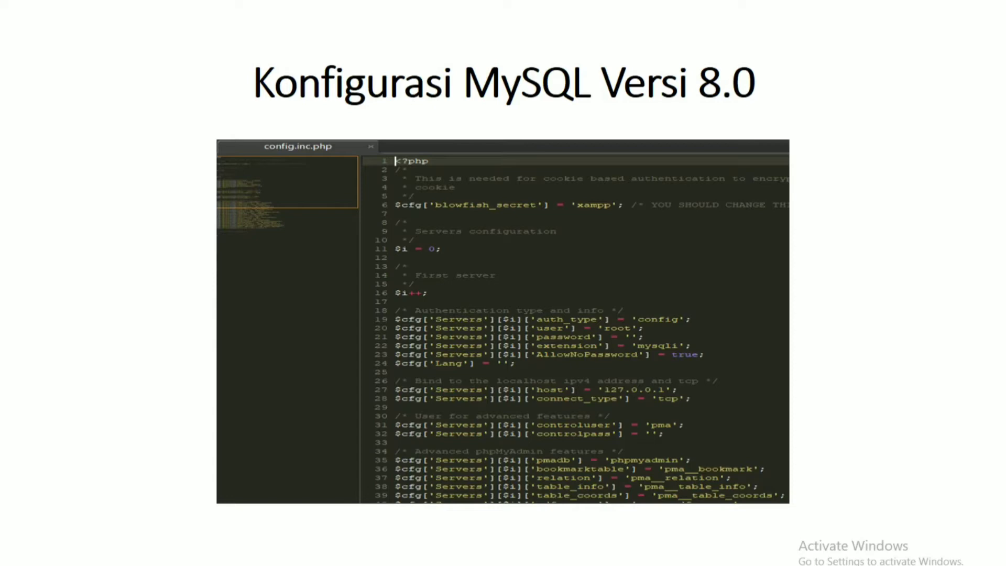
key(Right)
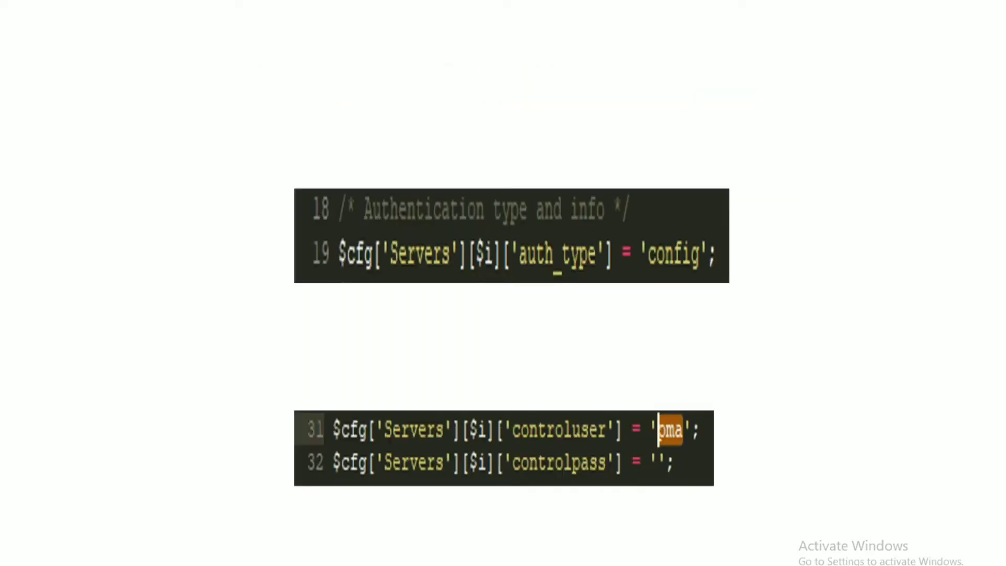
key(Right)
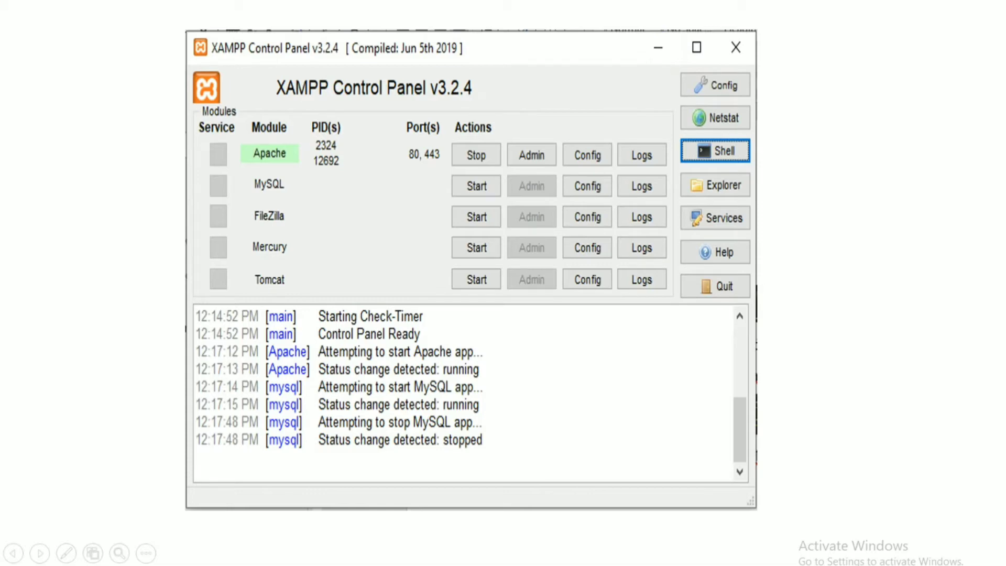
key(Right)
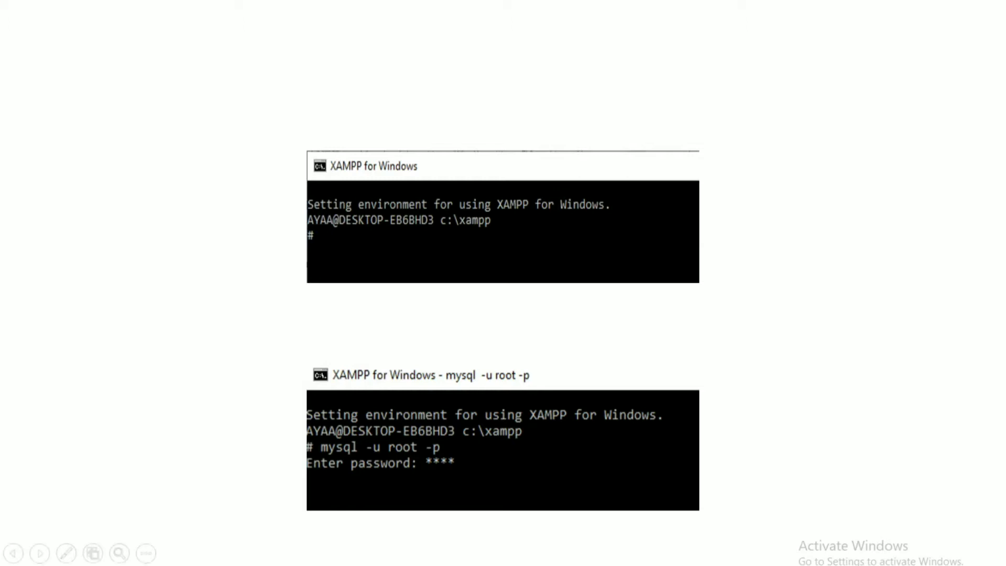
key(Right)
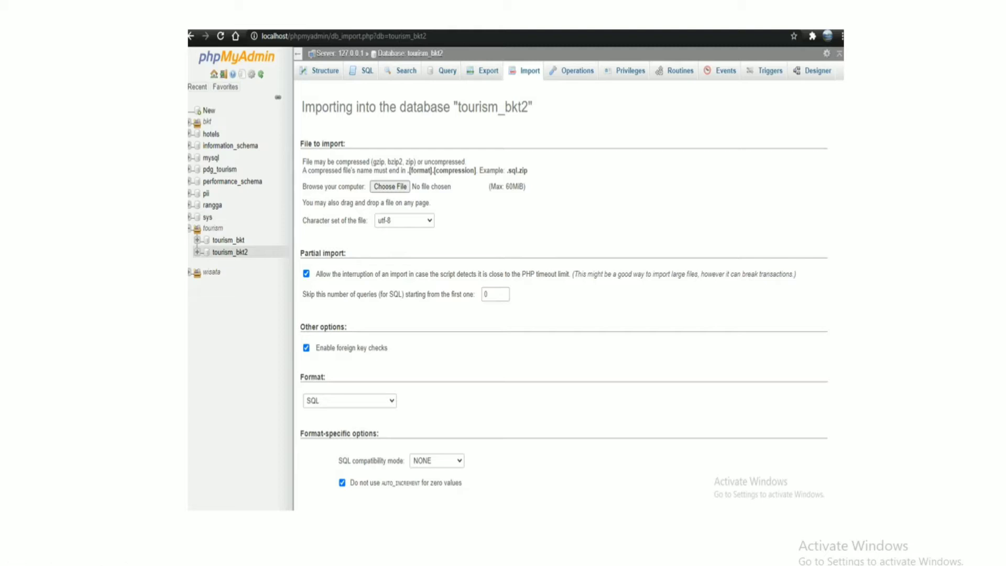
key(Right)
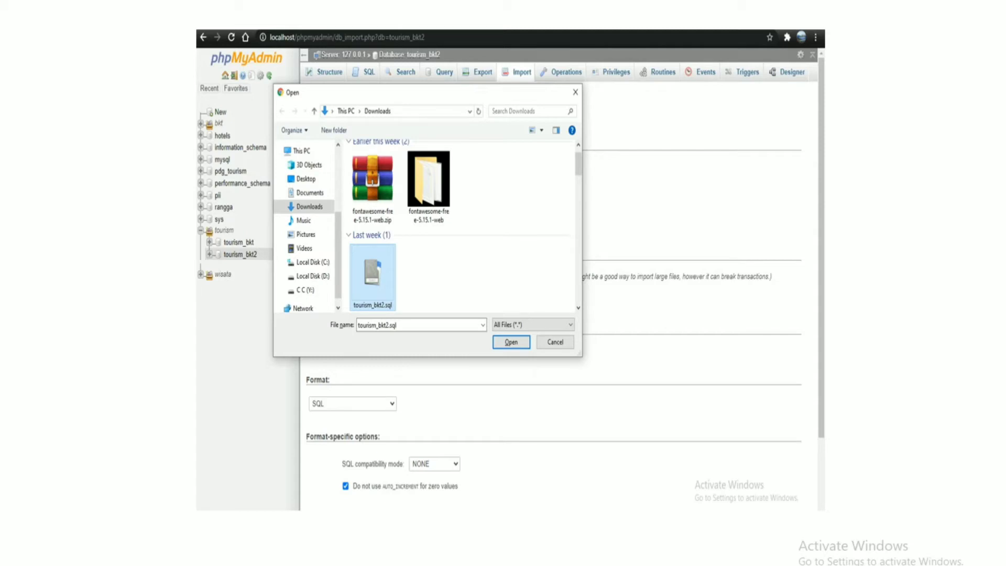
key(Right)
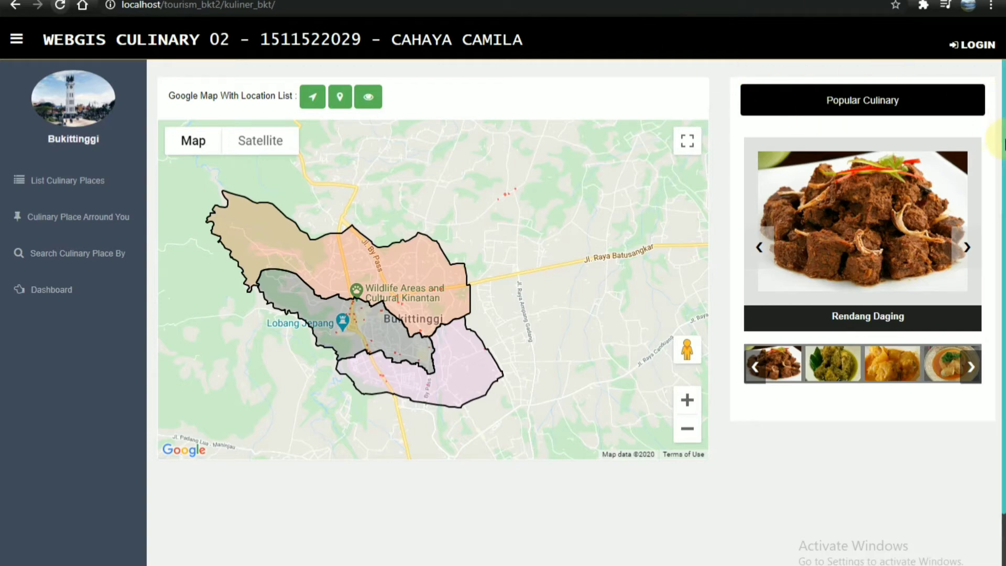
Browse the Popular Culinary carousel and list the places serving one of the dishes.
click(969, 249)
click(962, 239)
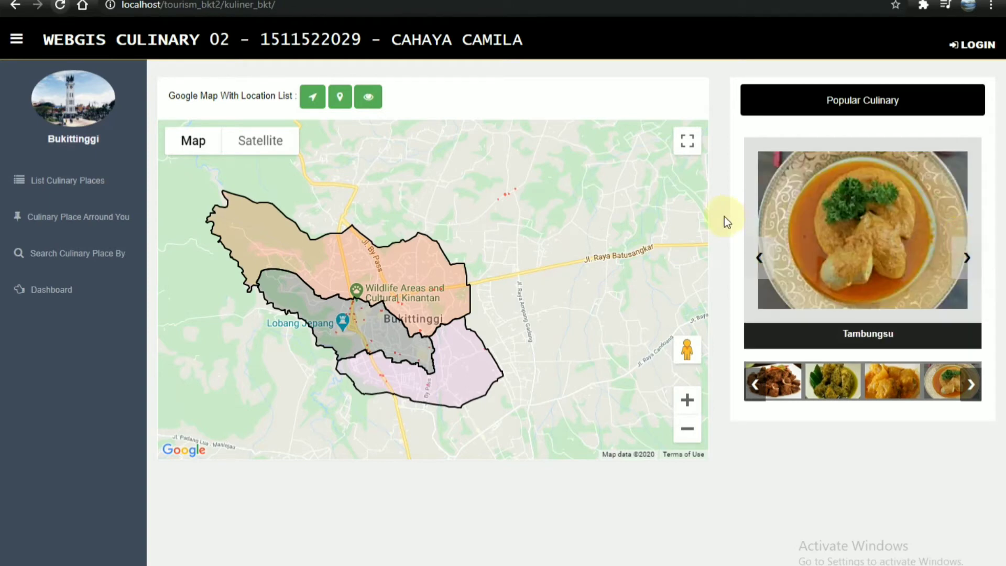
click(759, 257)
click(760, 257)
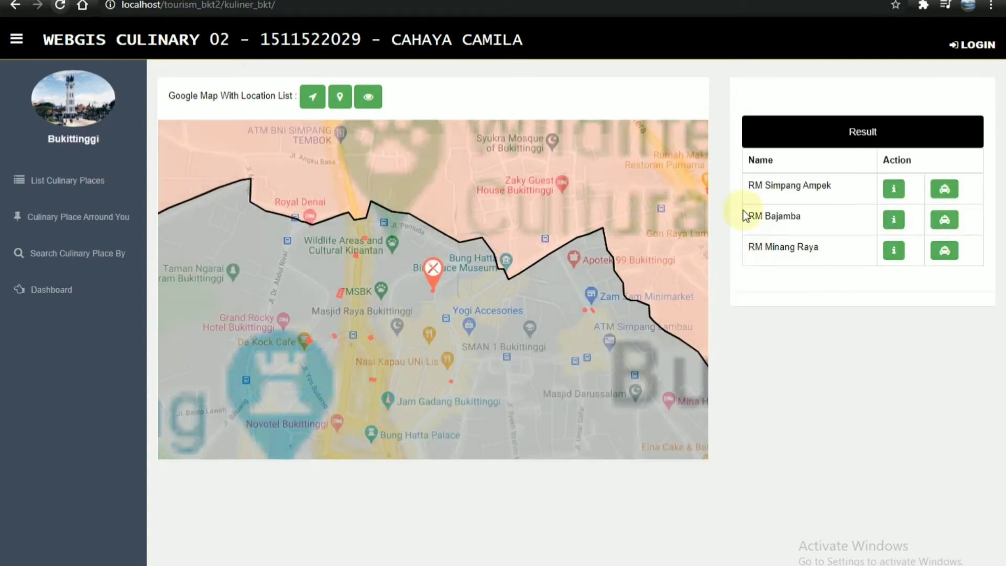
click(92, 14)
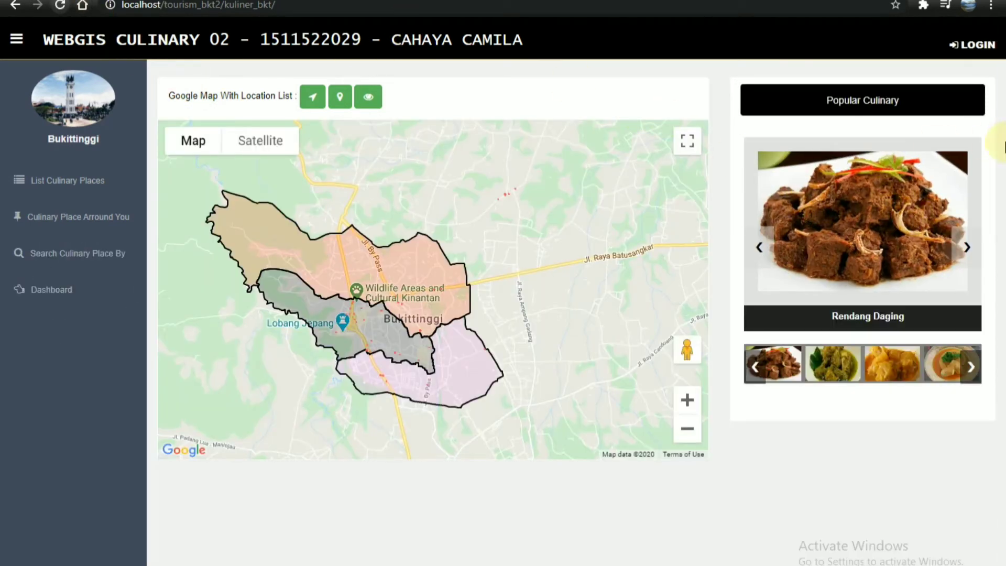
List the culinary places that serve Rendang Daging and look through the results.
click(916, 220)
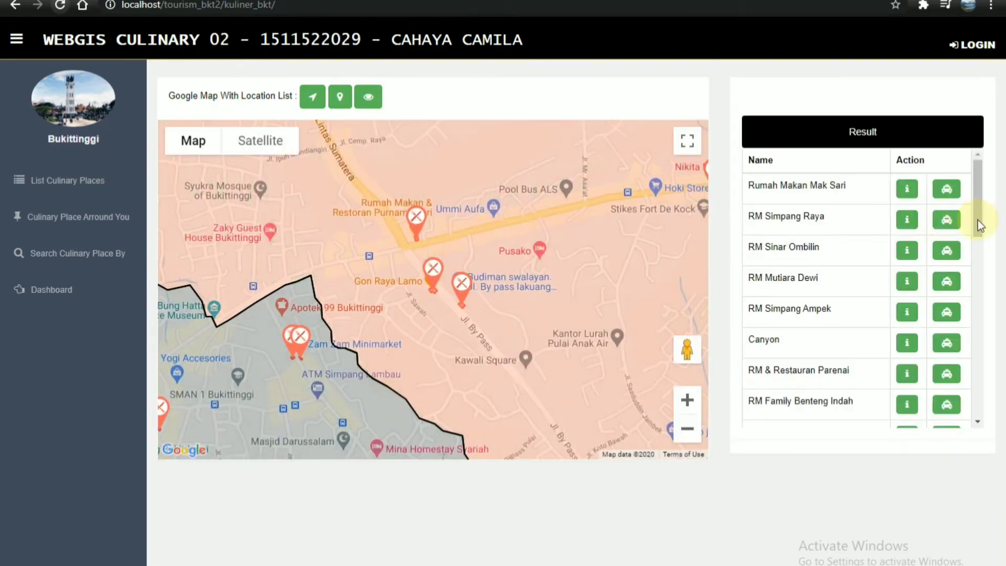
drag(978, 220, 982, 182)
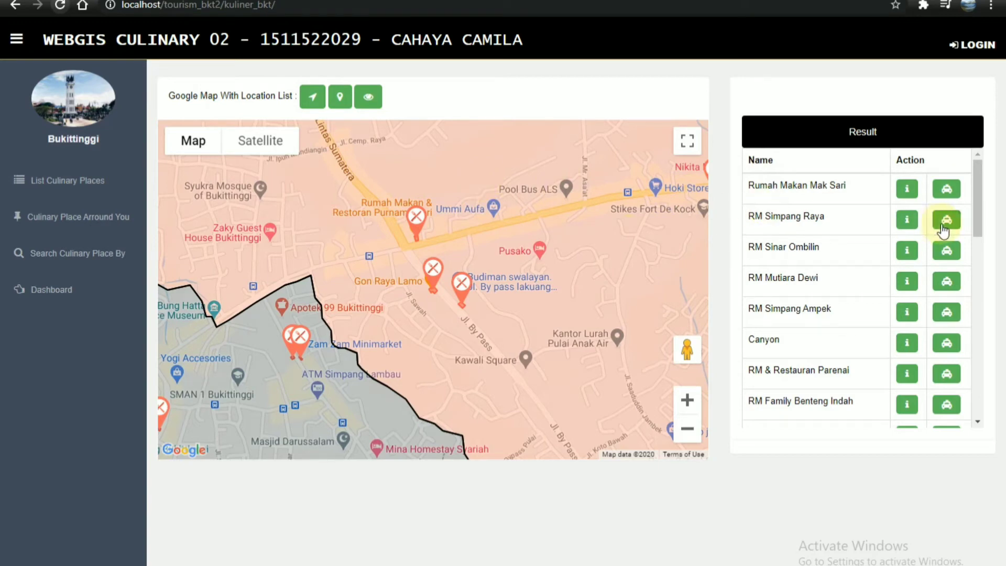
drag(978, 229, 981, 189)
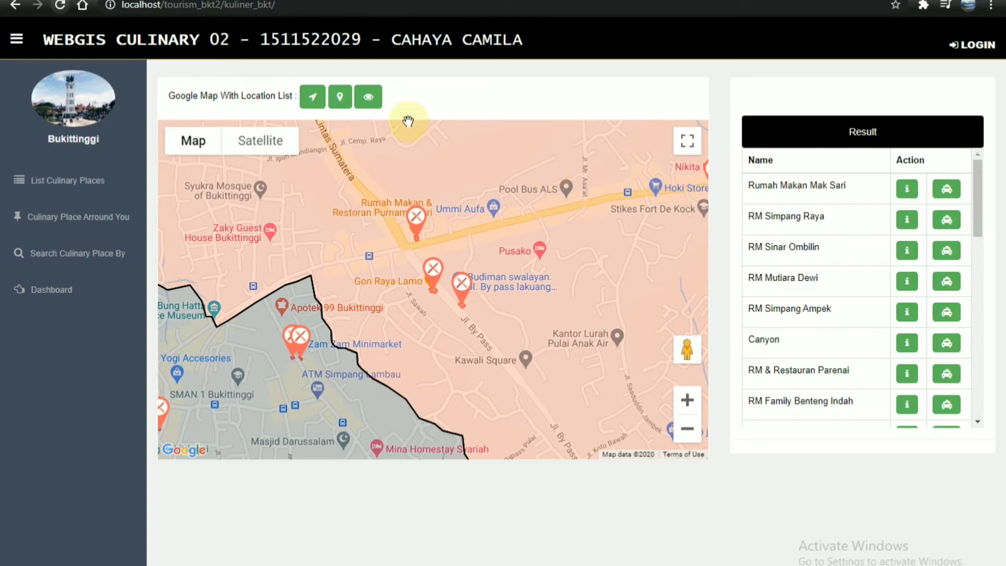
key(F5)
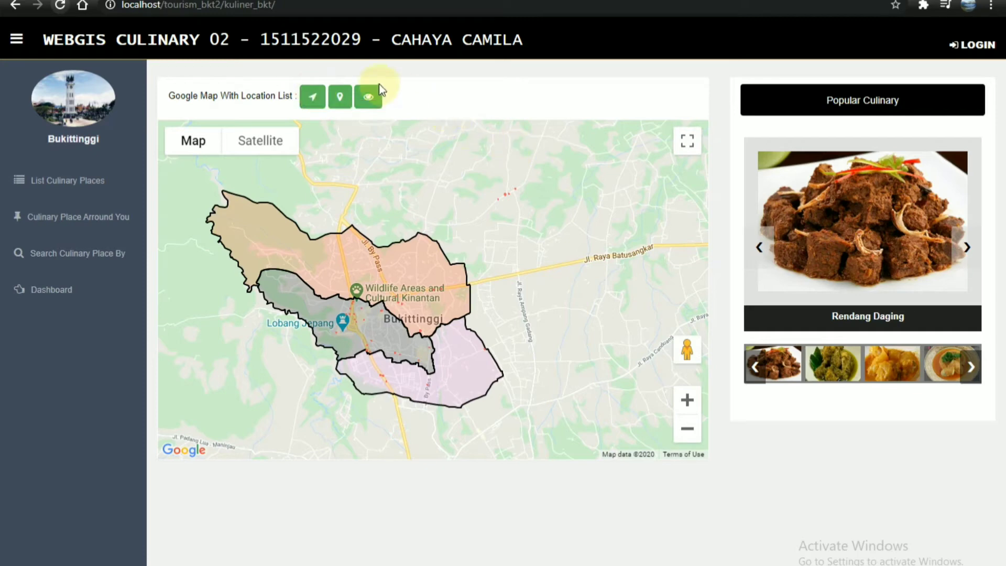
Show the current position on the map and view its surroundings.
click(314, 103)
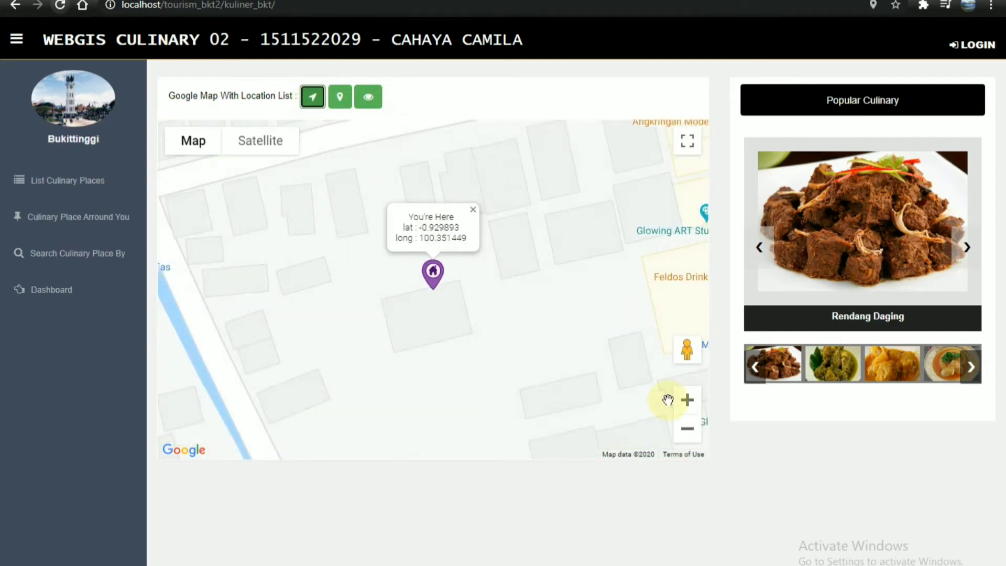
click(689, 431)
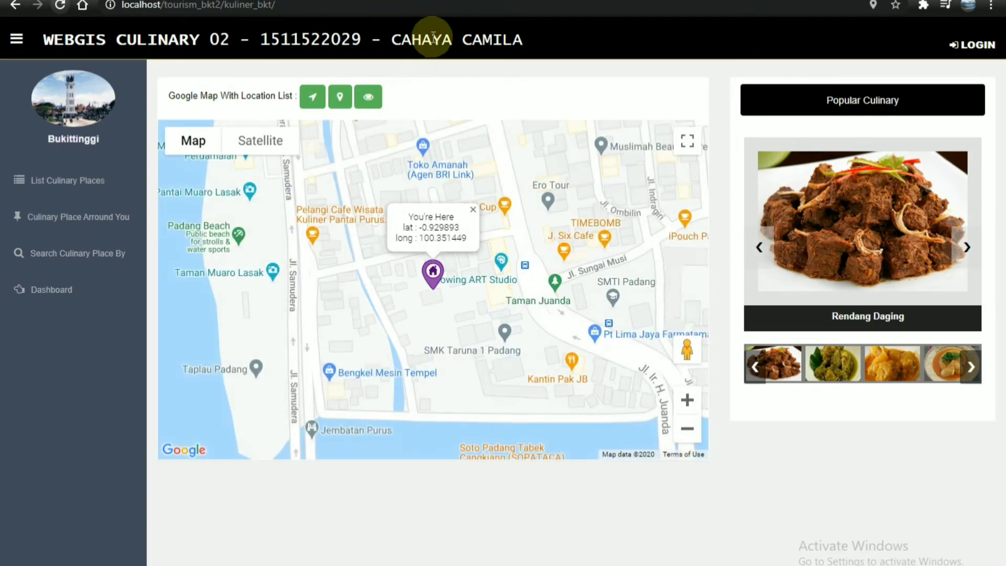
key(F5)
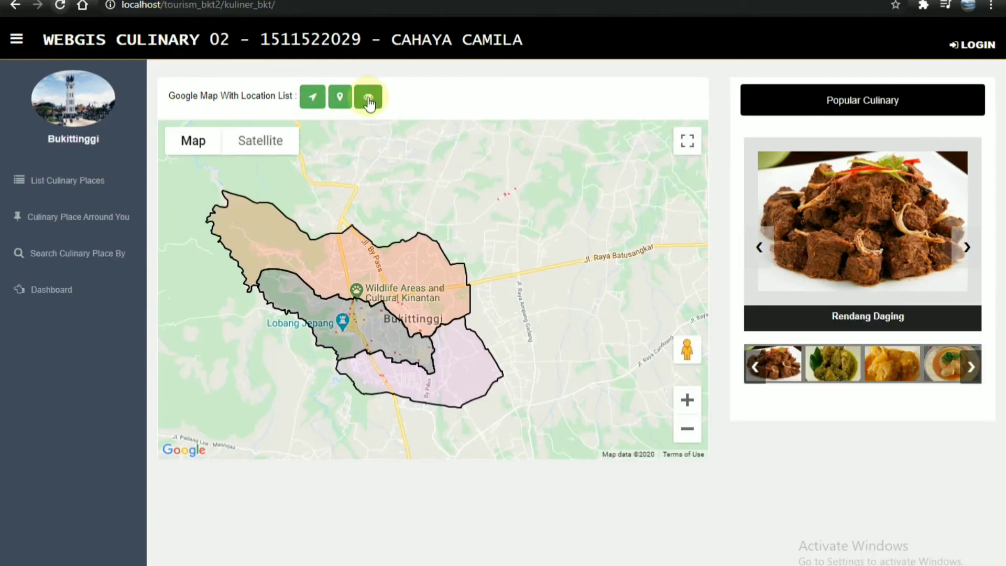
Set a manual position on the map in the orange district, north of Hoki Store and east of Campago Resort.
click(337, 98)
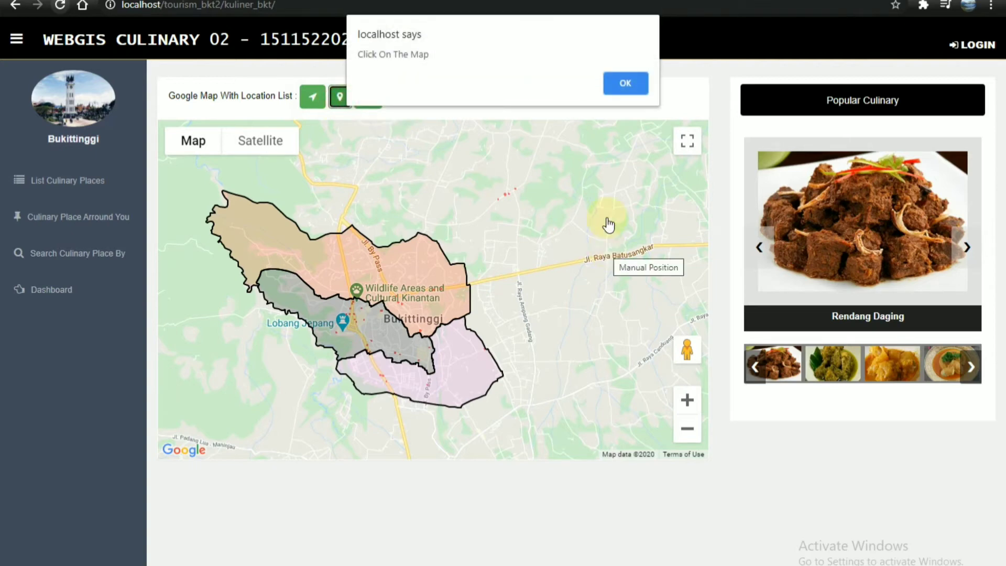
click(629, 83)
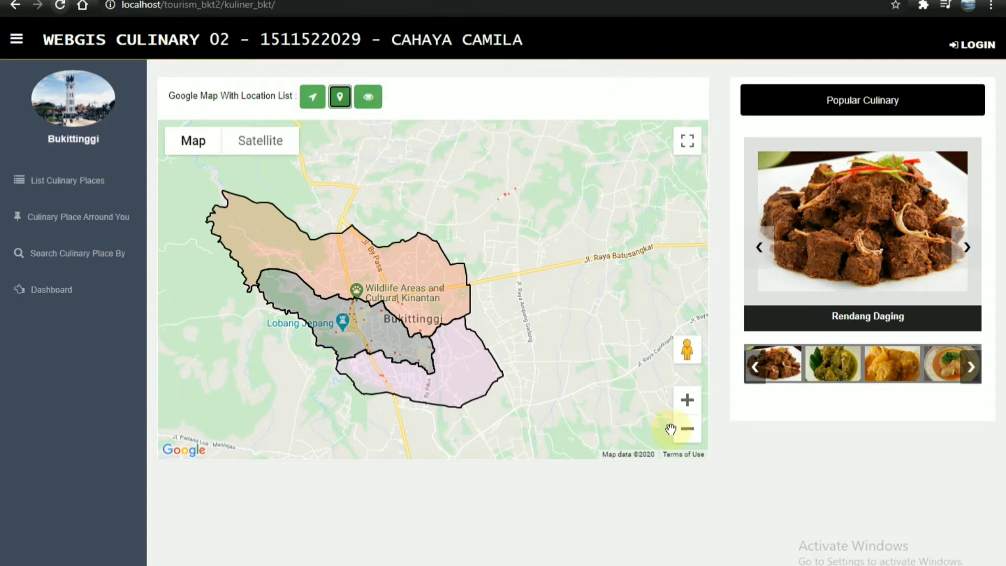
click(688, 405)
click(687, 402)
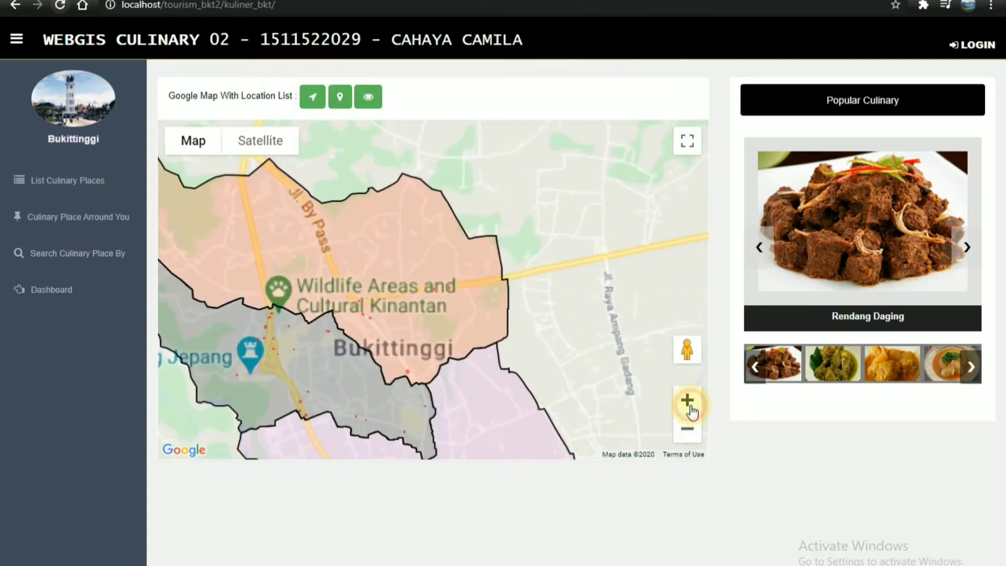
click(437, 231)
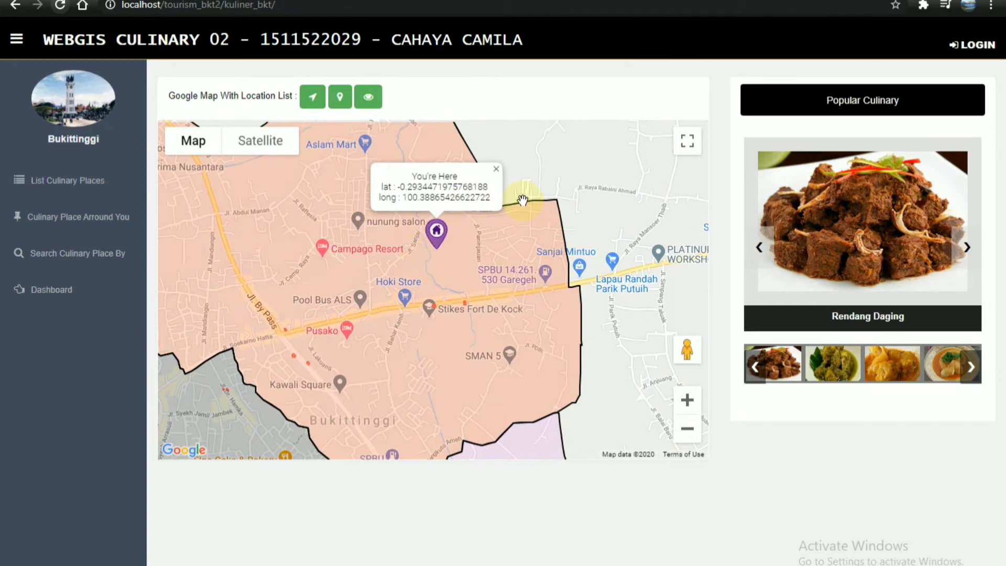
Show the map legend and list all culinary places in Bukittinggi.
click(370, 99)
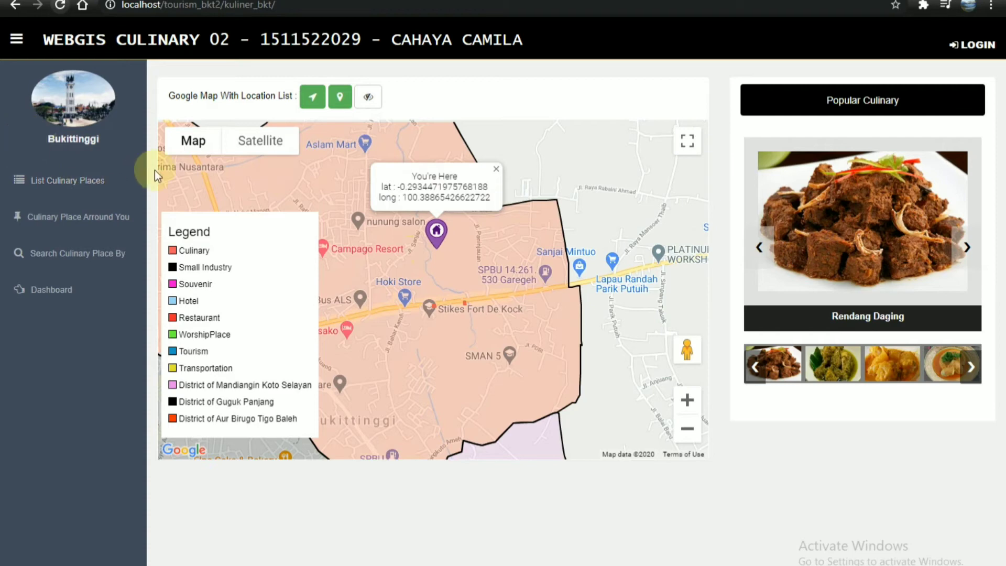
click(75, 183)
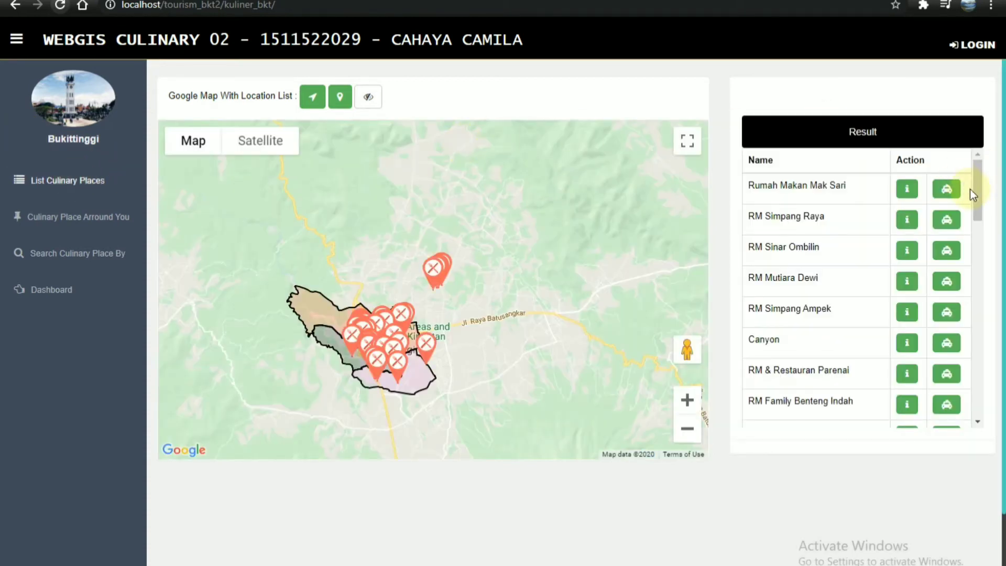
mouse_move(973, 191)
mouse_down()
mouse_move(970, 355)
mouse_move(966, 190)
mouse_up()
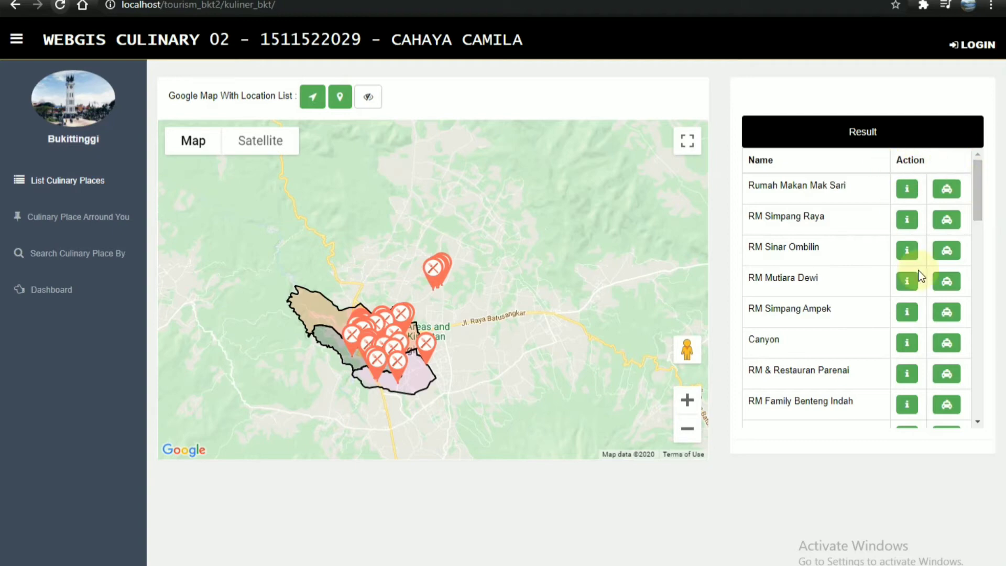
Show the information for Rumah Makan Mak Sari on the map and review its dishes and prices.
click(909, 191)
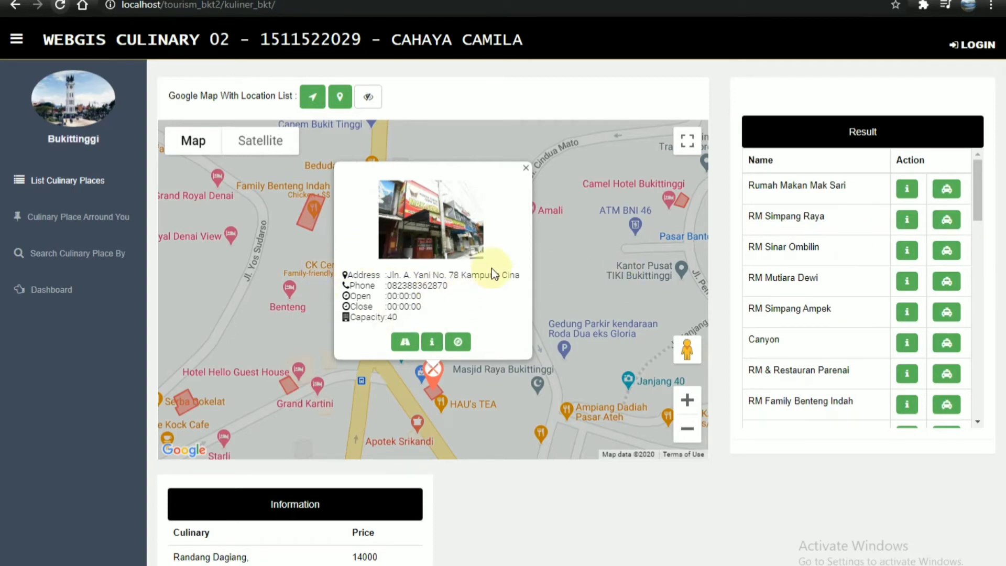
drag(1001, 272, 1005, 360)
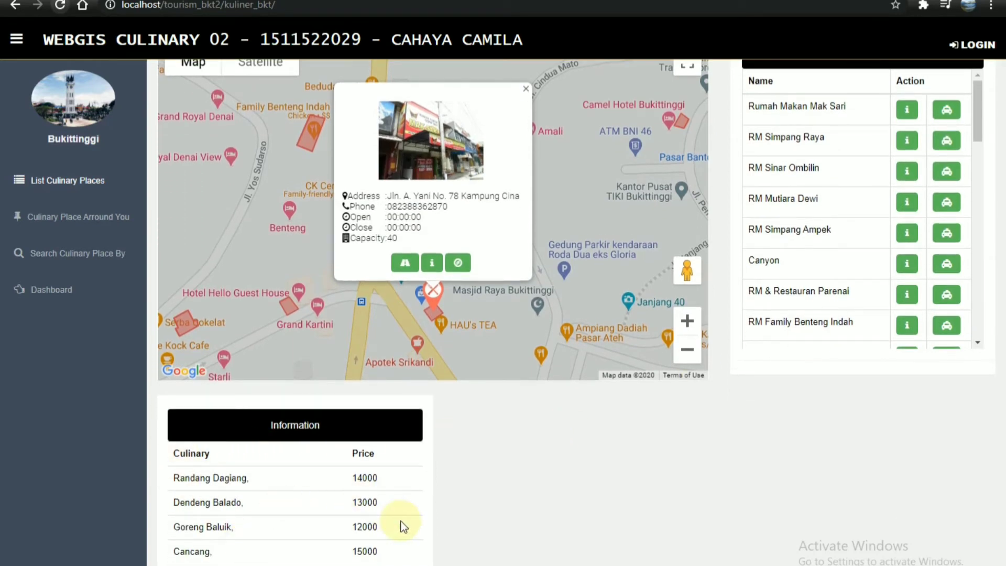
drag(1001, 358, 999, 265)
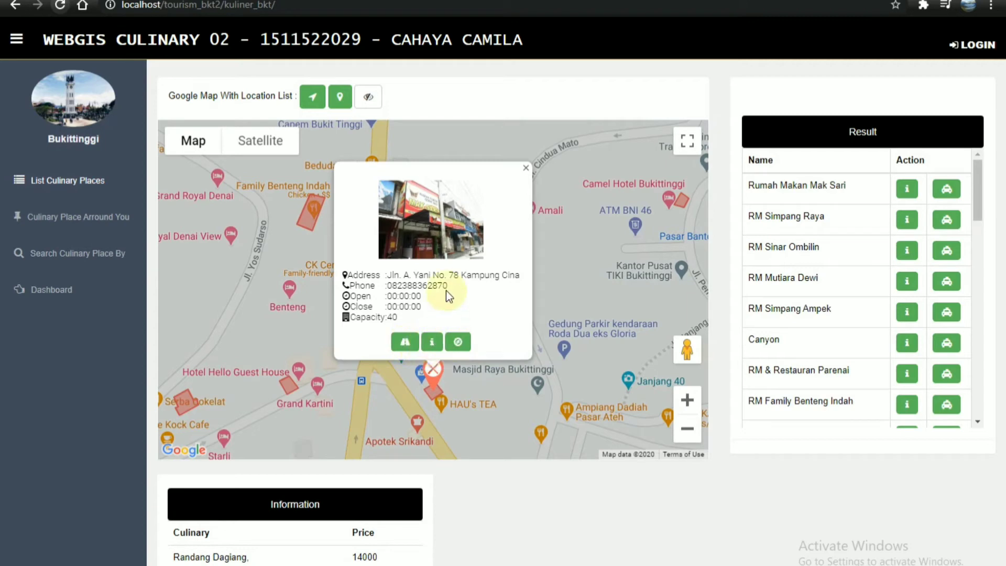
Display the route from the manual position to Rumah Makan Mak Sari and review the directions.
click(405, 344)
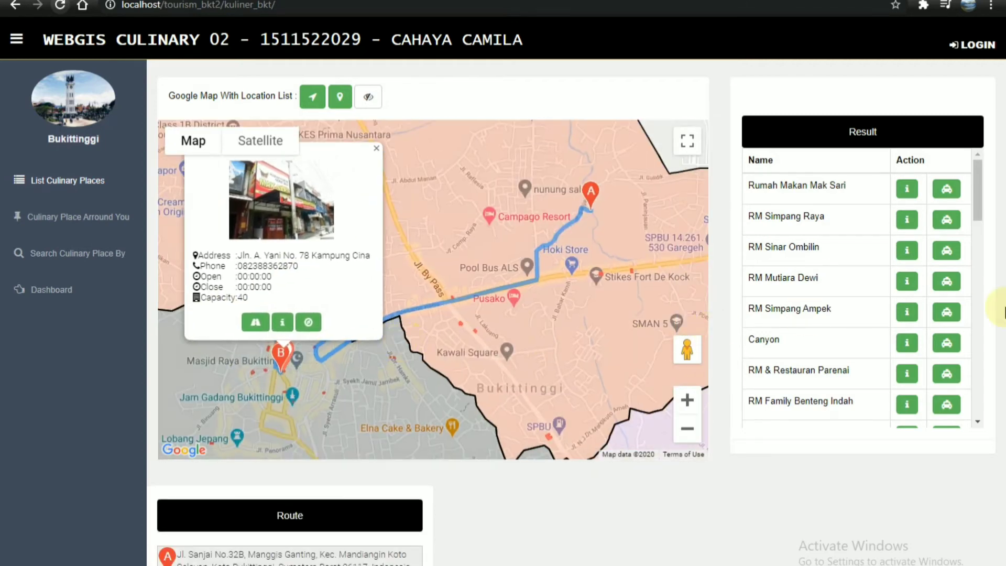
drag(1001, 304, 1003, 352)
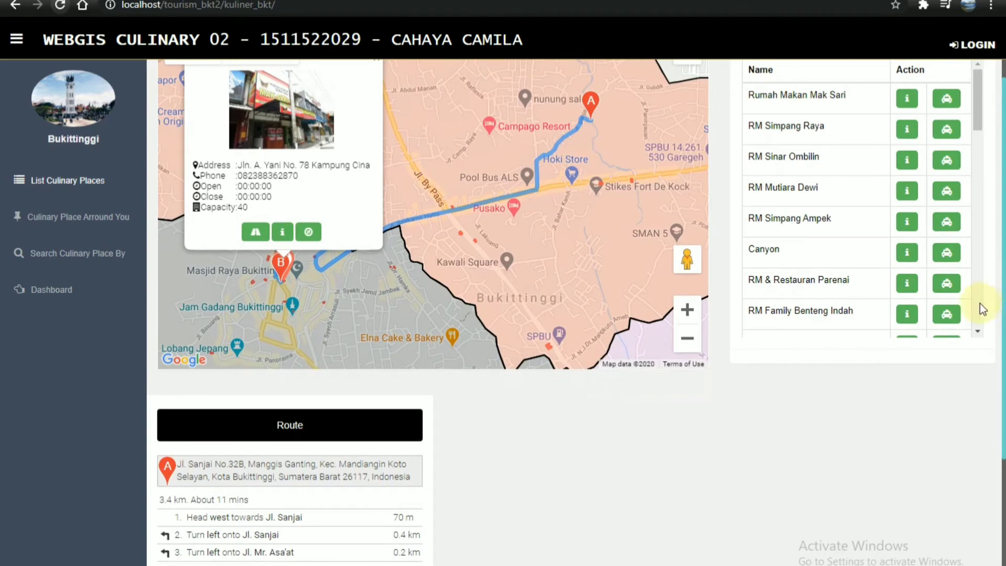
scroll(999, 315, up, 2)
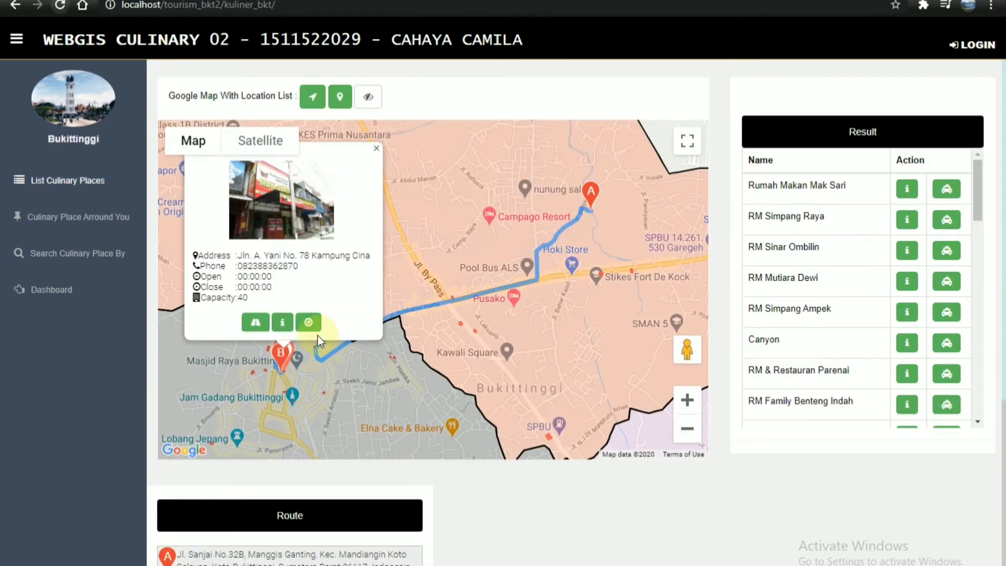
Open the detail page of Rumah Makan Mak Sari and examine its details, info, gallery, map and visitor reviews.
click(285, 325)
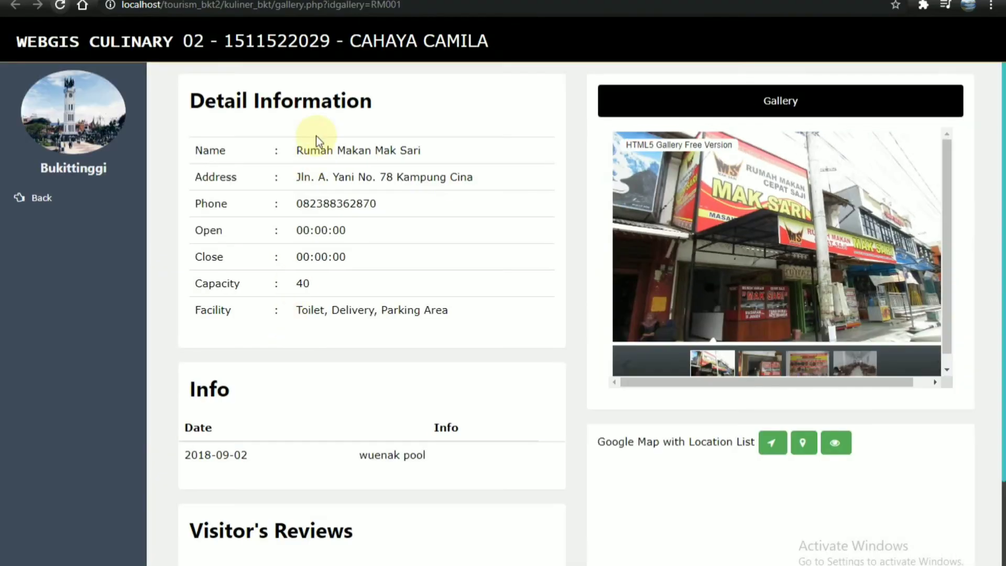
mouse_move(1004, 152)
mouse_down()
mouse_move(1004, 173)
mouse_move(1003, 152)
mouse_up()
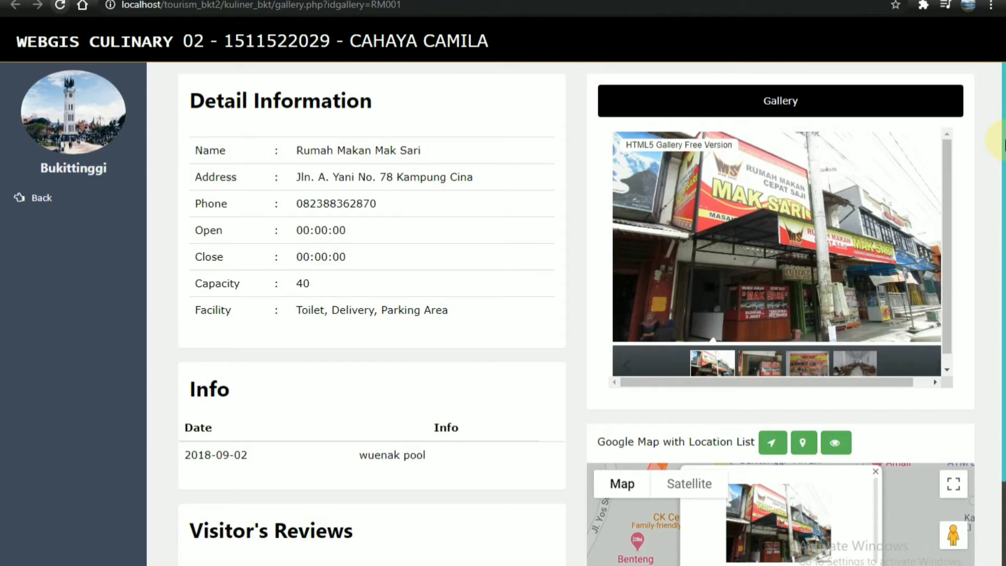
drag(1003, 140, 1004, 259)
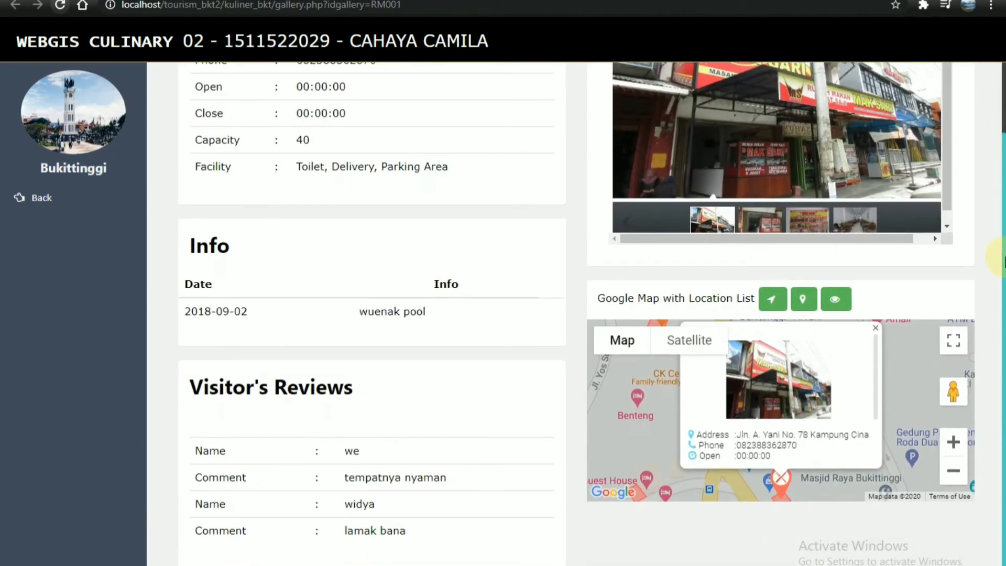
scroll(996, 293, up, 3)
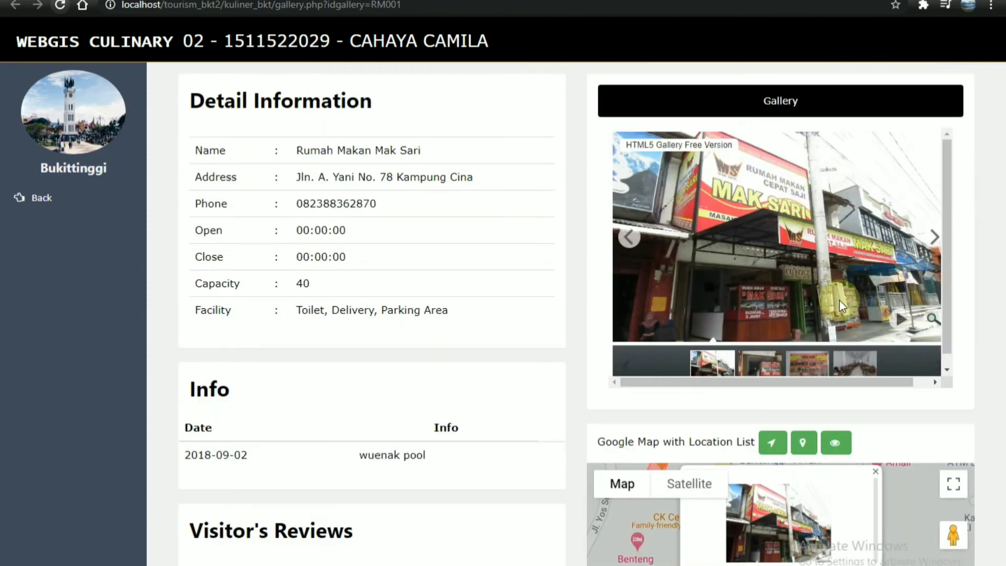
Return to the culinary map and find the mosques within 100 m of Rumah Makan Mak Sari.
click(295, 12)
key(Return)
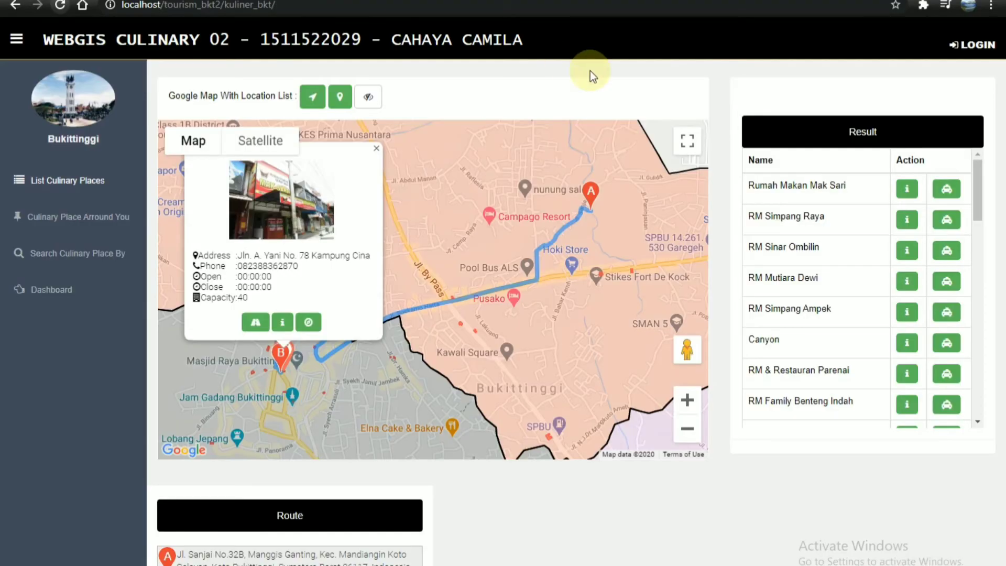
click(309, 322)
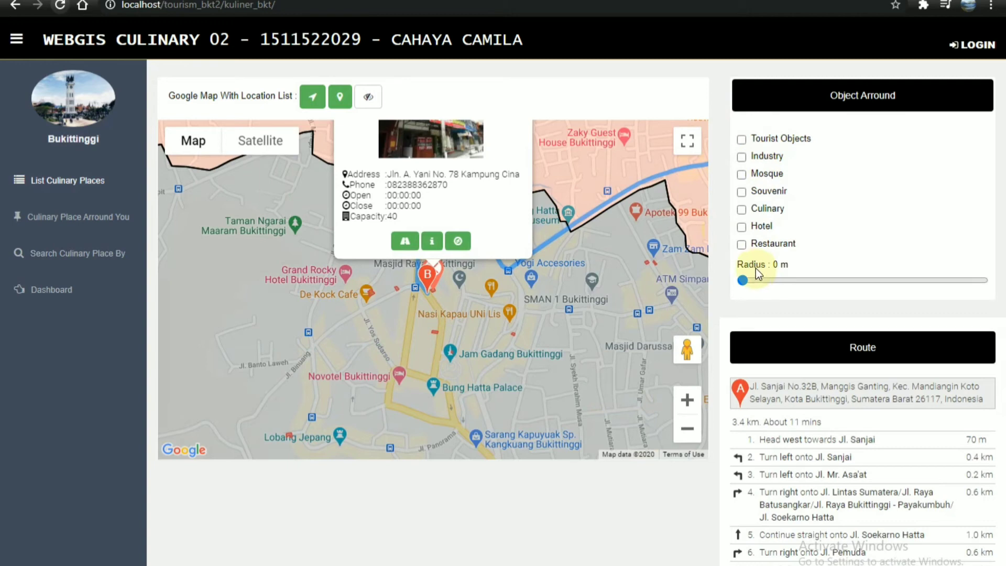
click(741, 175)
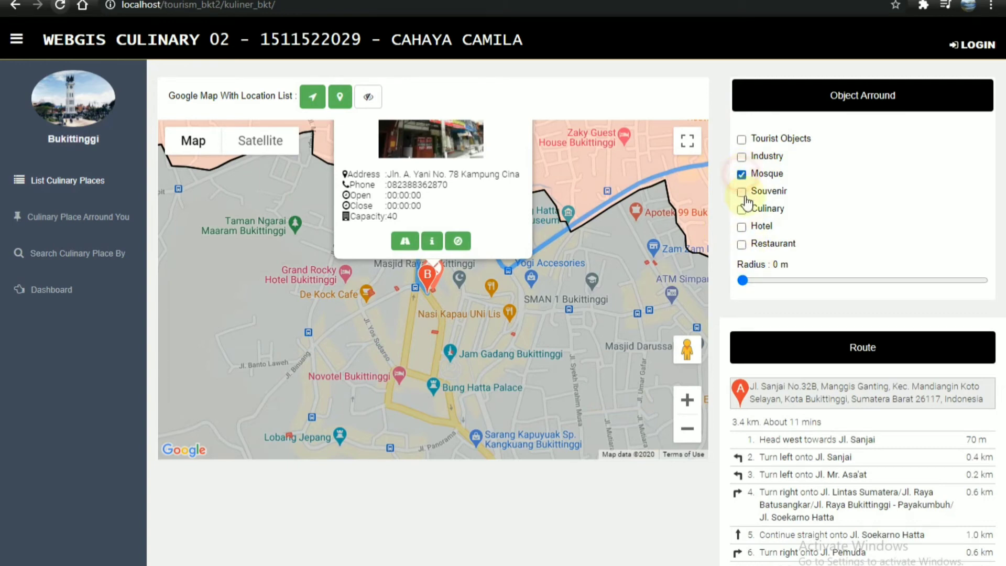
click(761, 281)
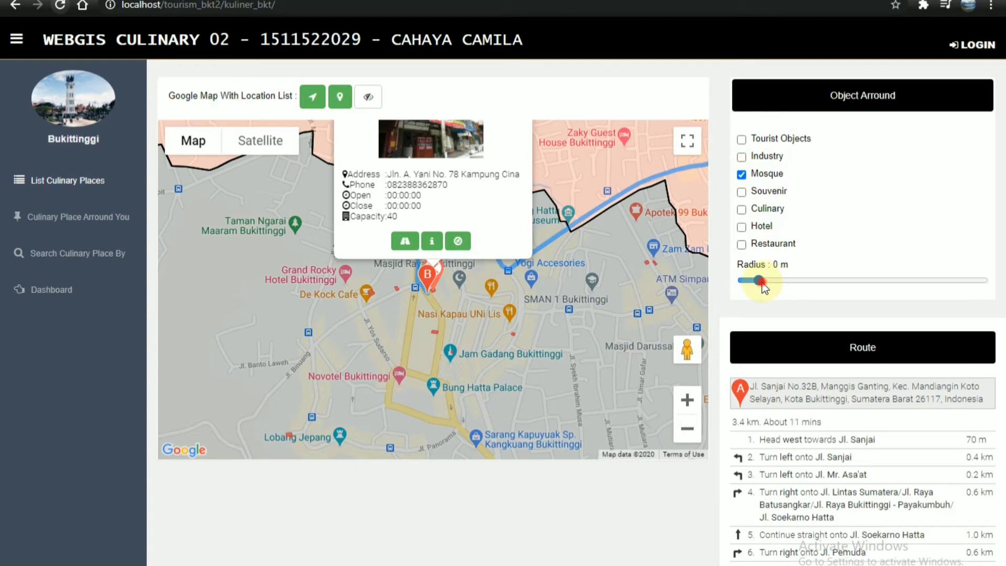
scroll(1001, 225, down, 3)
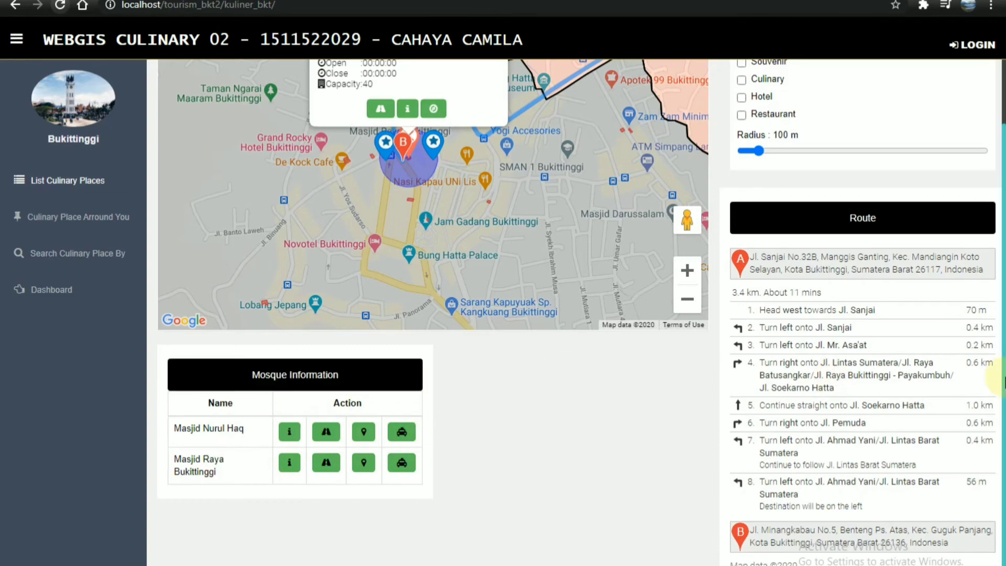
scroll(1002, 358, up, 1)
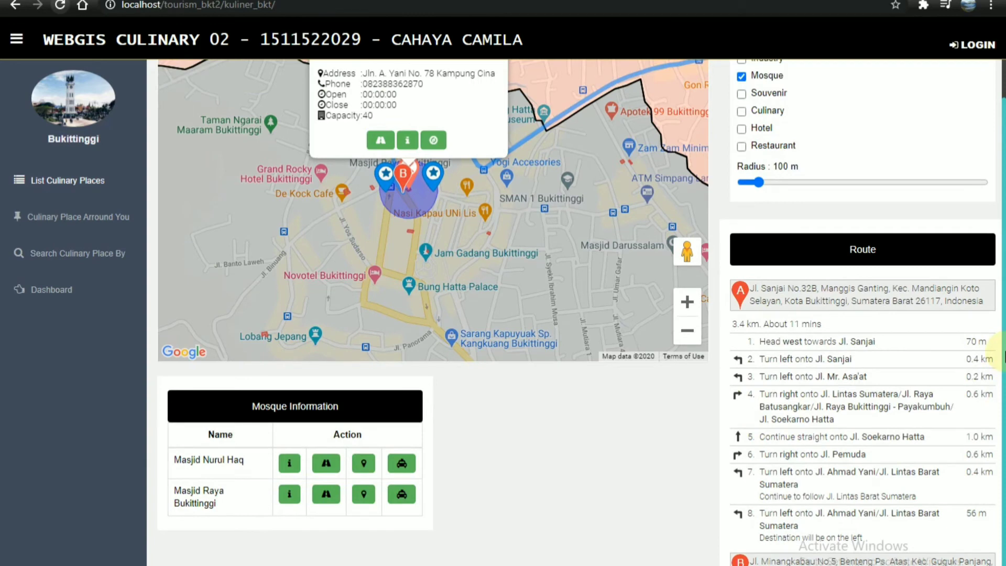
Show the information, the route and the map position of Masjid Nurul Haq.
click(292, 469)
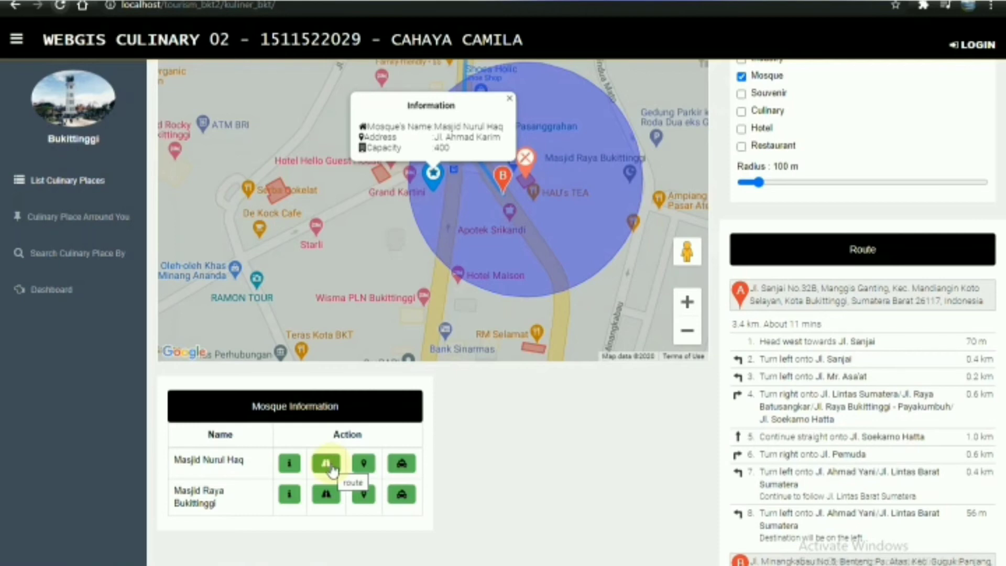
click(332, 470)
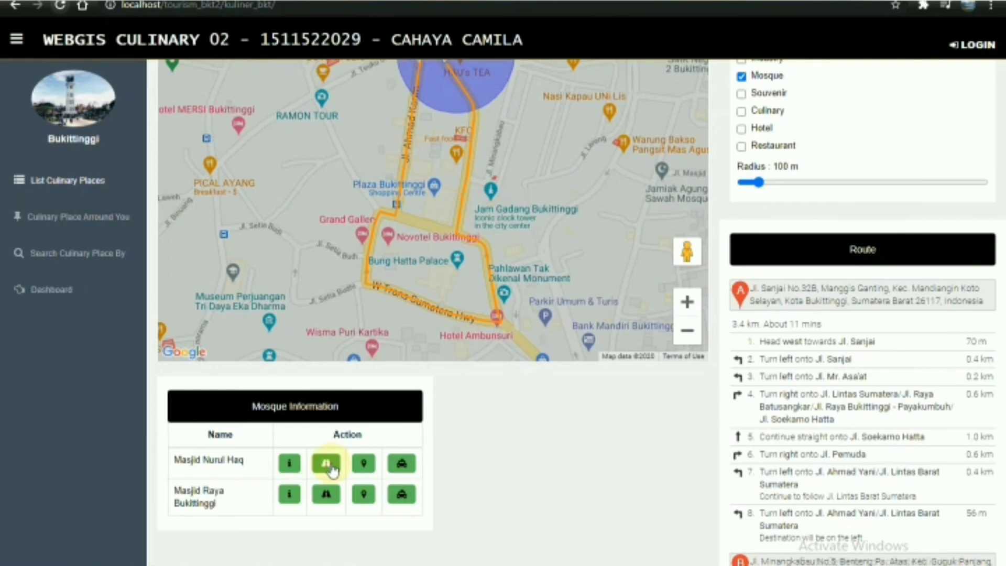
drag(1000, 287, 996, 225)
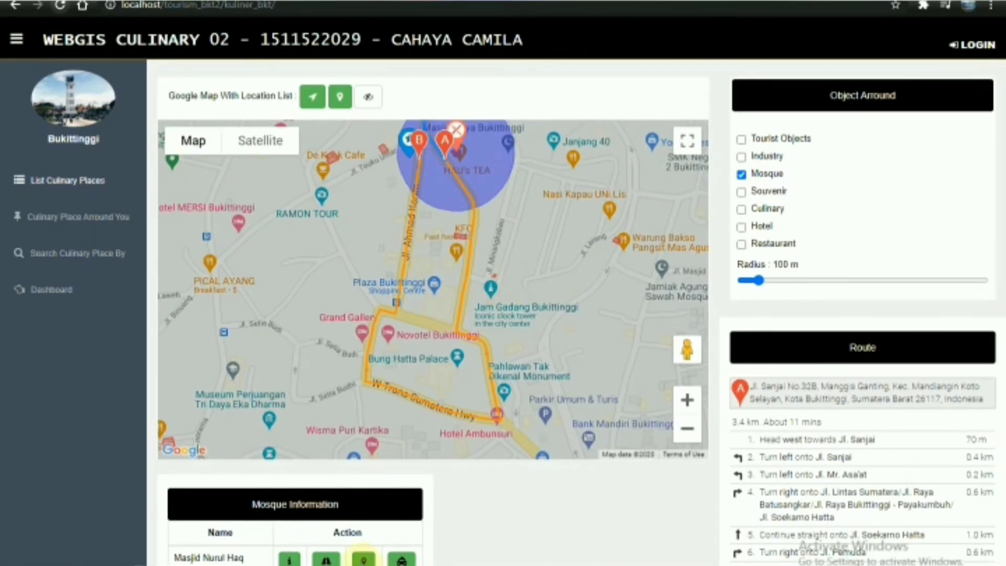
click(363, 559)
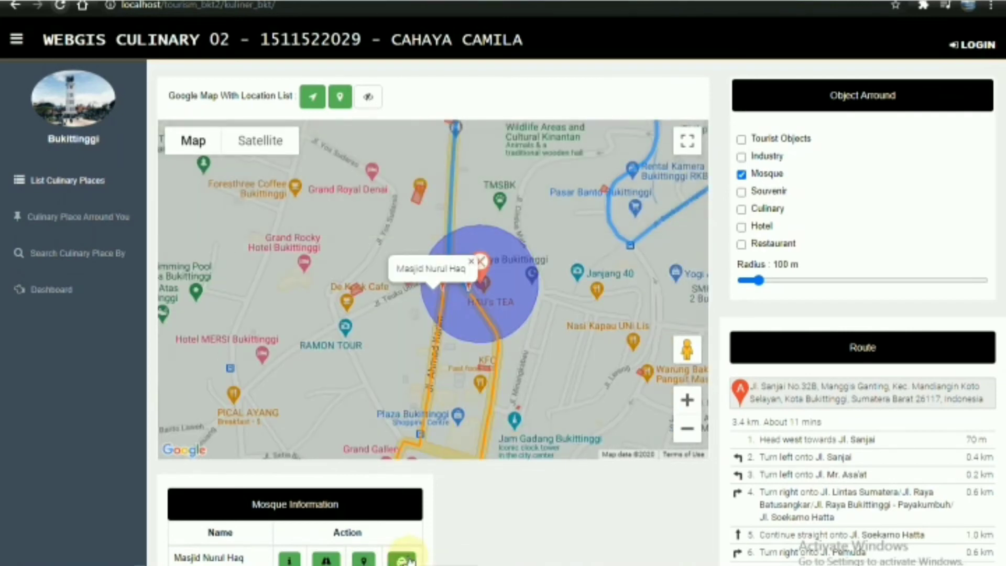
List the public transportation serving Masjid Nurul Haq and examine transport route A001 on the map.
click(404, 558)
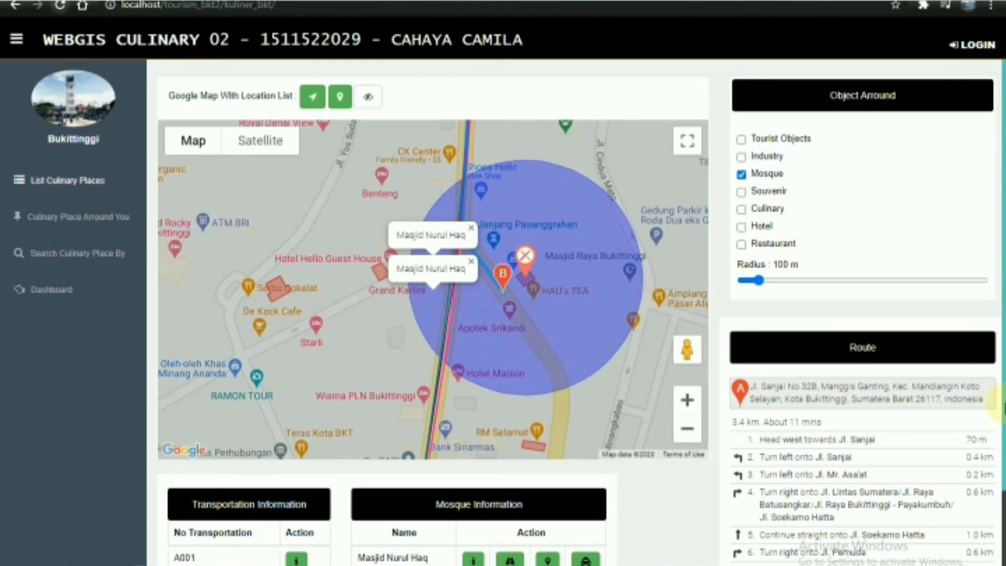
scroll(1000, 361, down, 1)
scroll(1001, 404, down, 2)
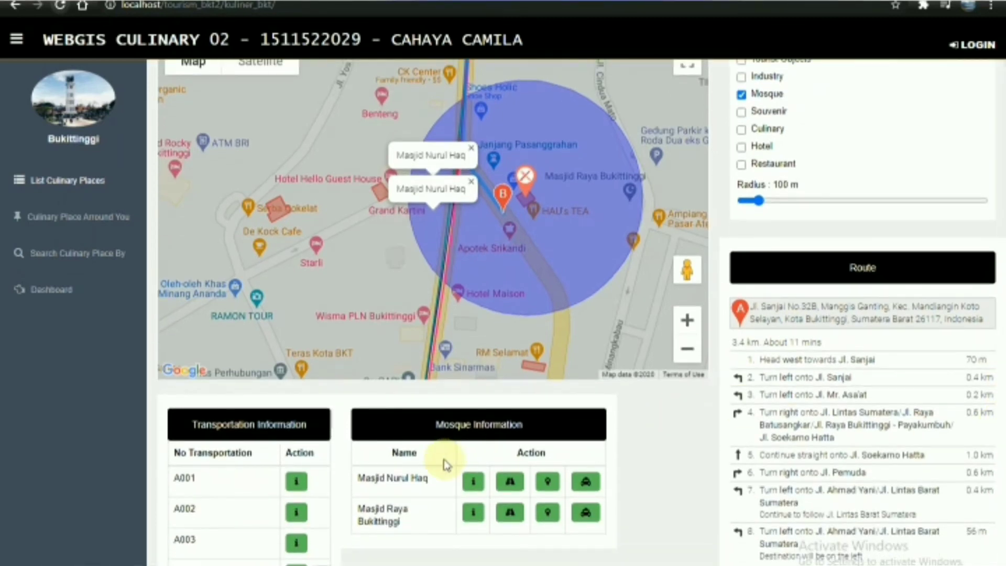
click(296, 481)
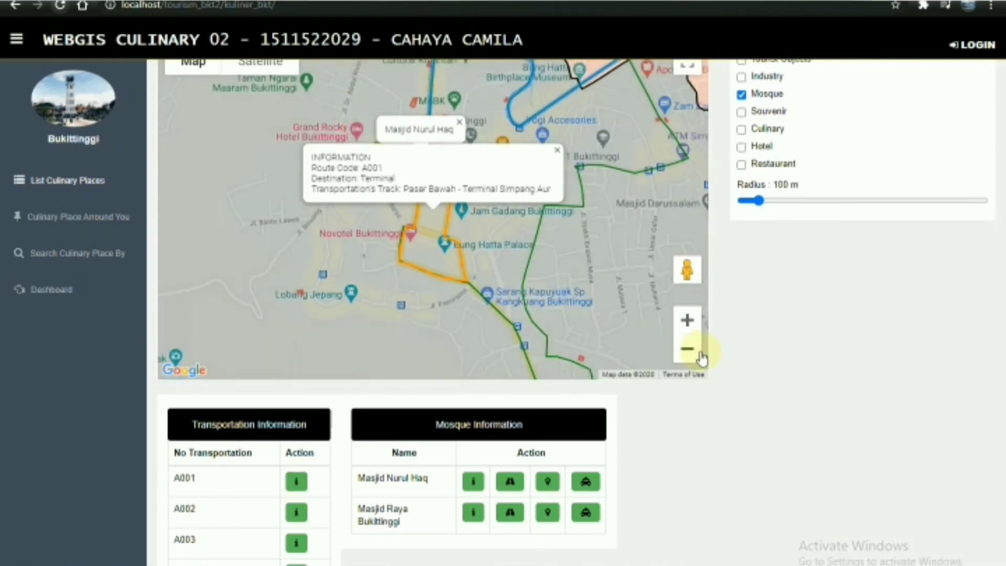
click(688, 321)
click(688, 321)
drag(629, 128, 596, 242)
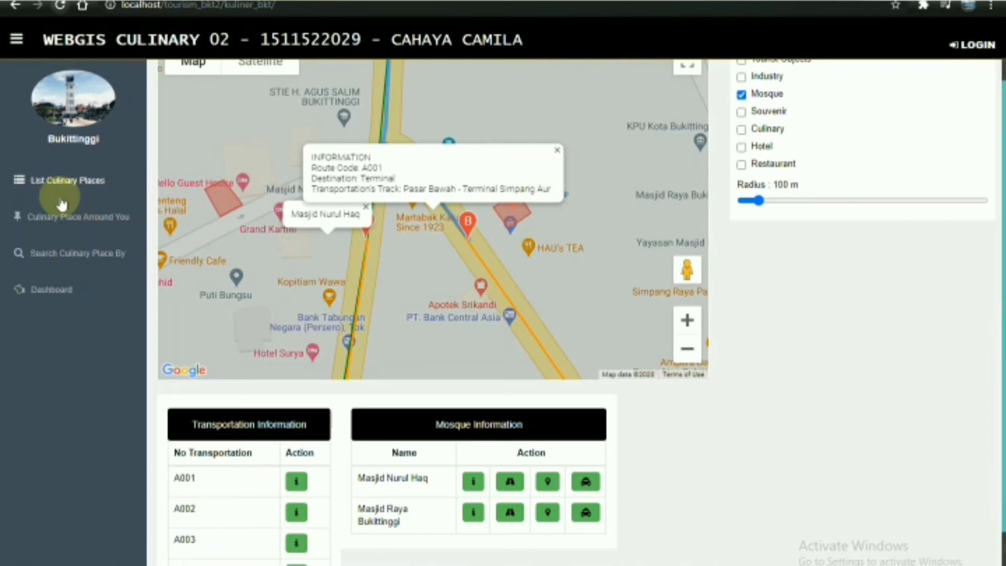
List all culinary places again, list the transportation for Rumah Makan Mak Sari and show the information for route A001.
click(68, 181)
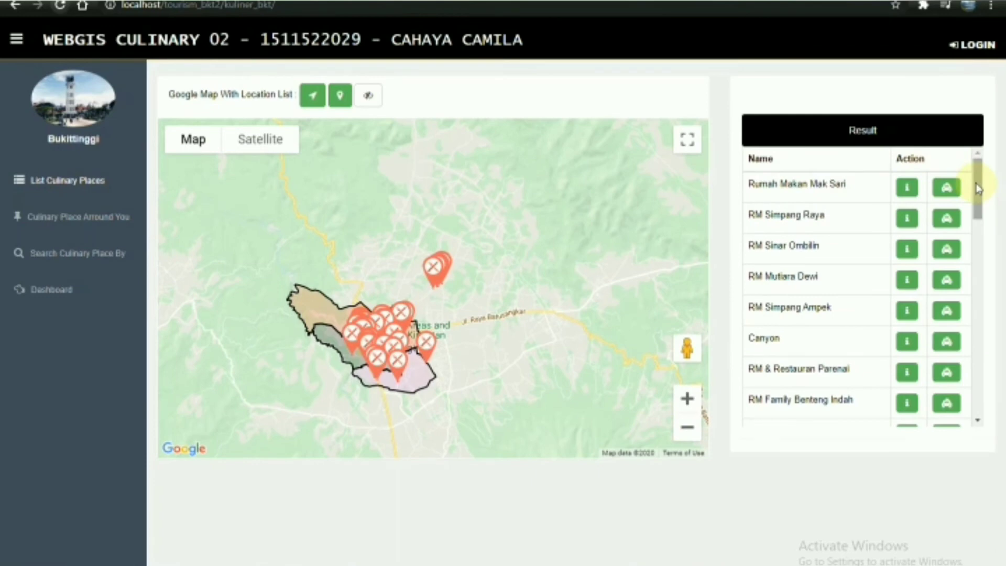
click(946, 190)
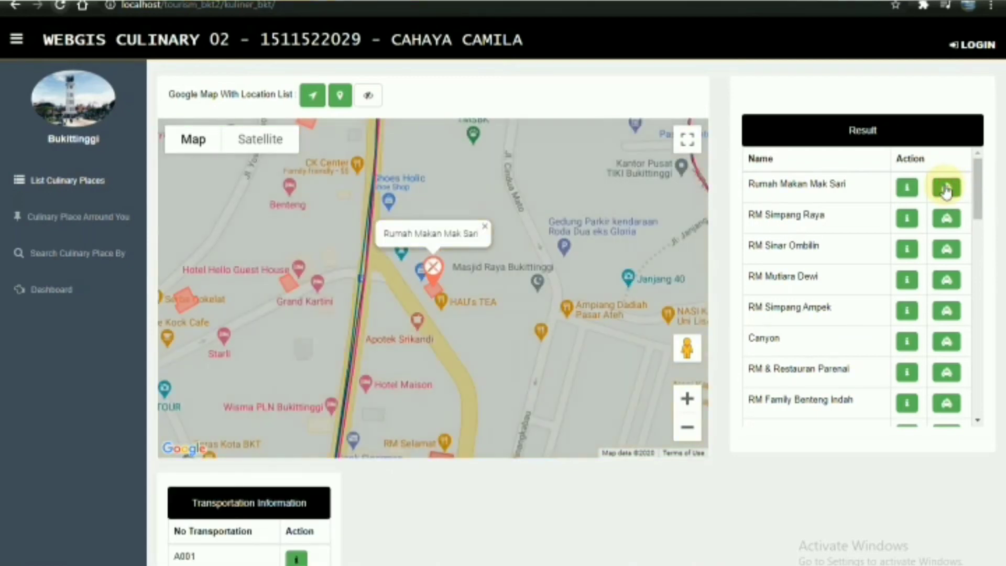
scroll(998, 247, down, 3)
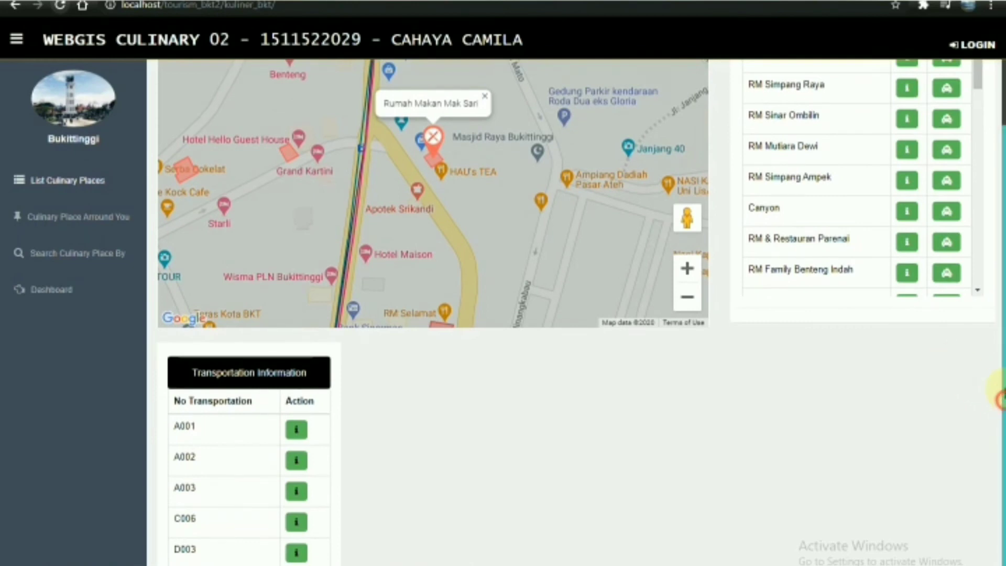
scroll(1000, 388, up, 1)
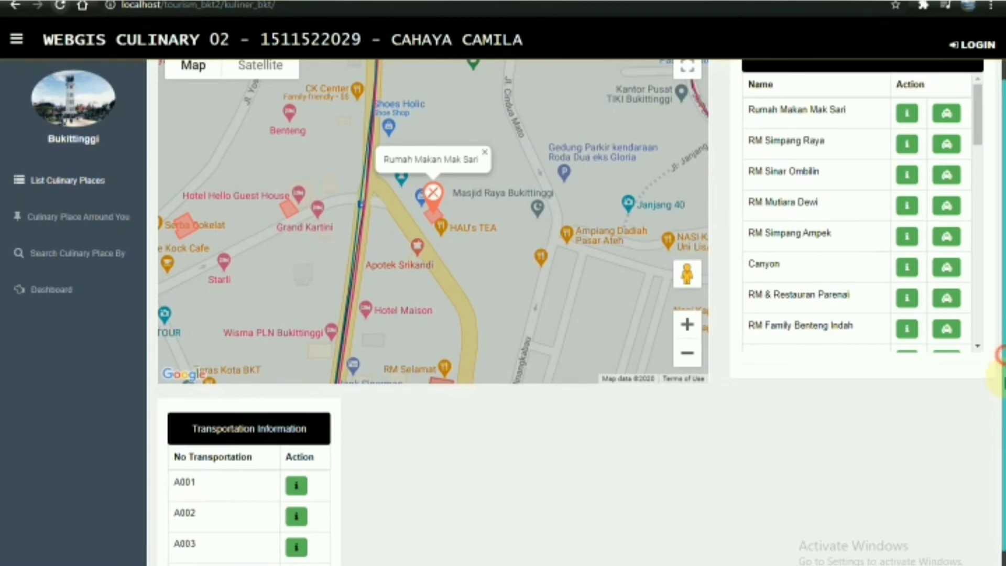
scroll(1000, 367, down, 1)
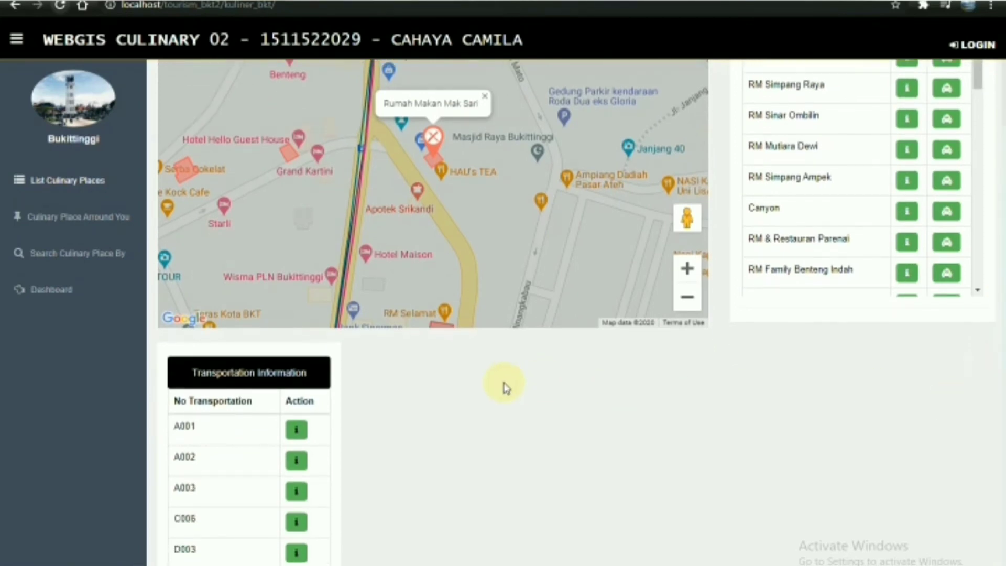
click(297, 430)
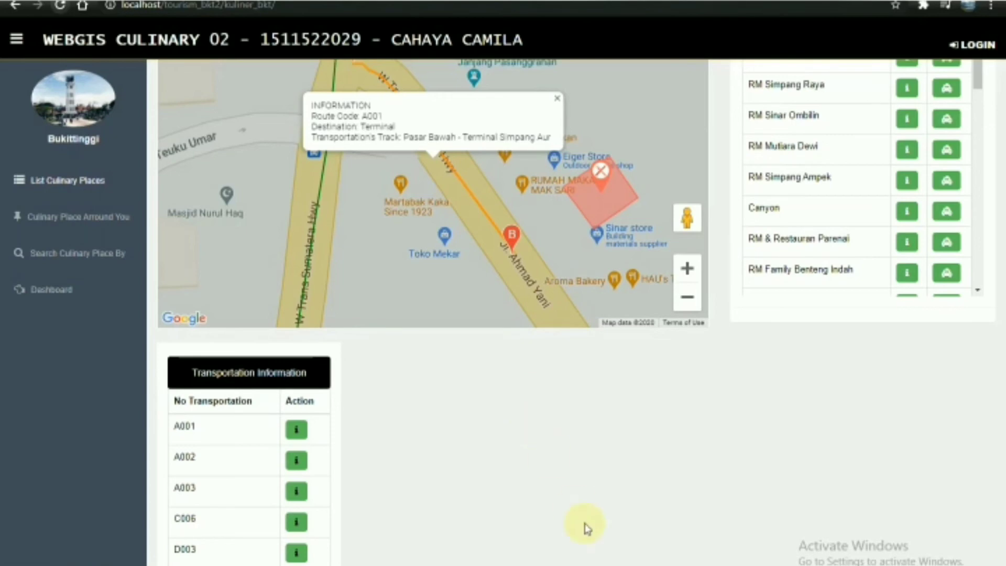
Close the route information and find culinary places around the current position within a 900 m radius.
drag(1001, 429, 992, 296)
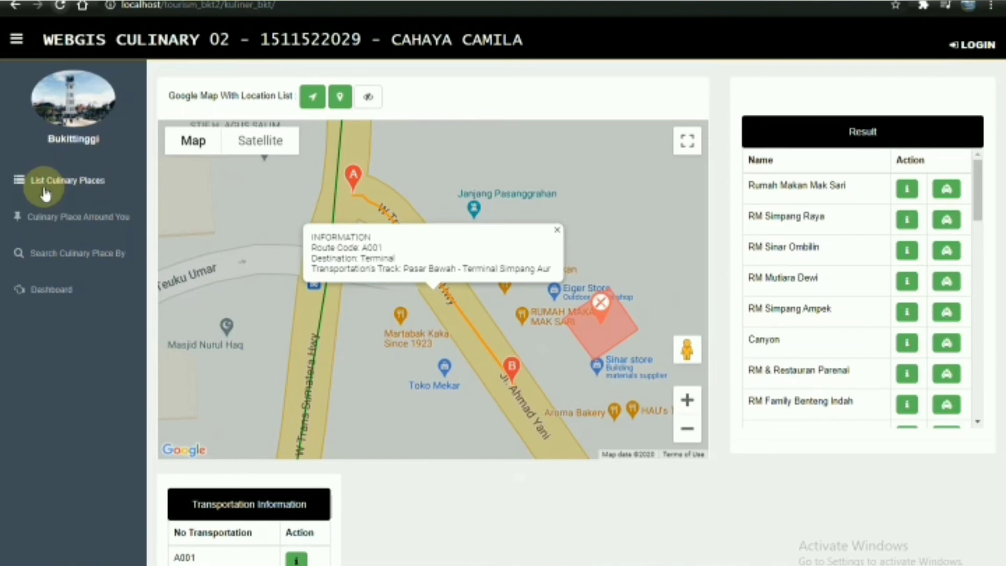
click(97, 219)
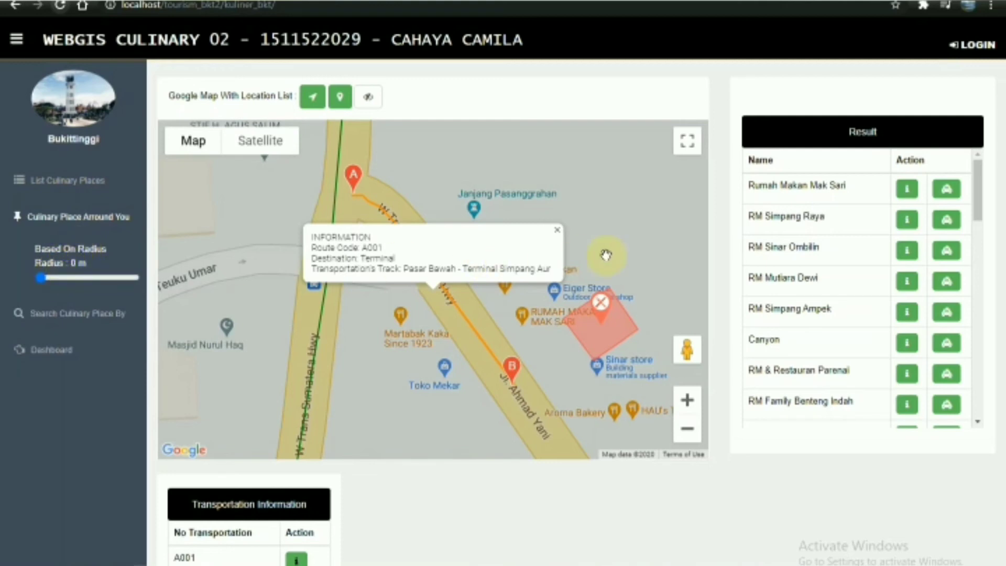
click(557, 235)
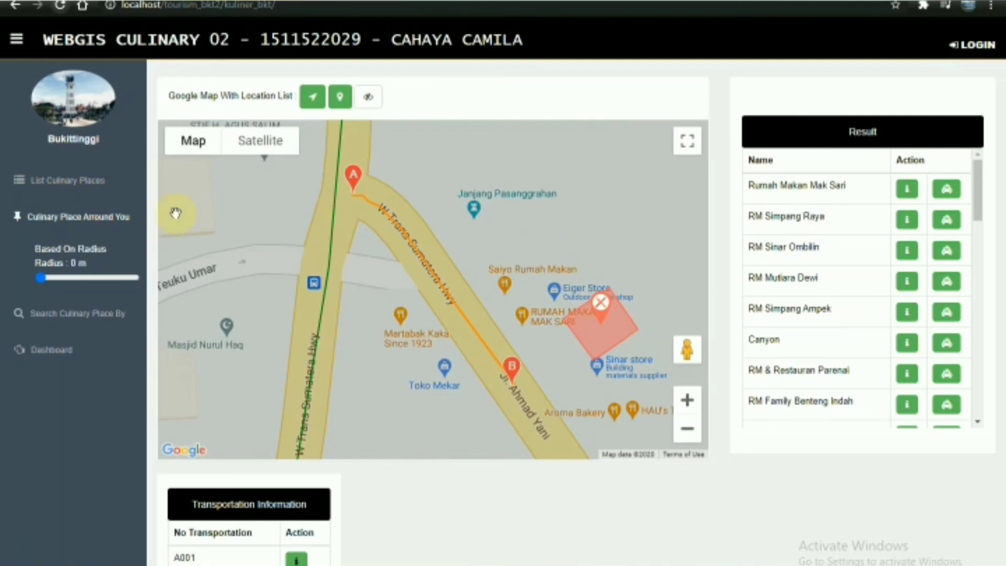
click(55, 279)
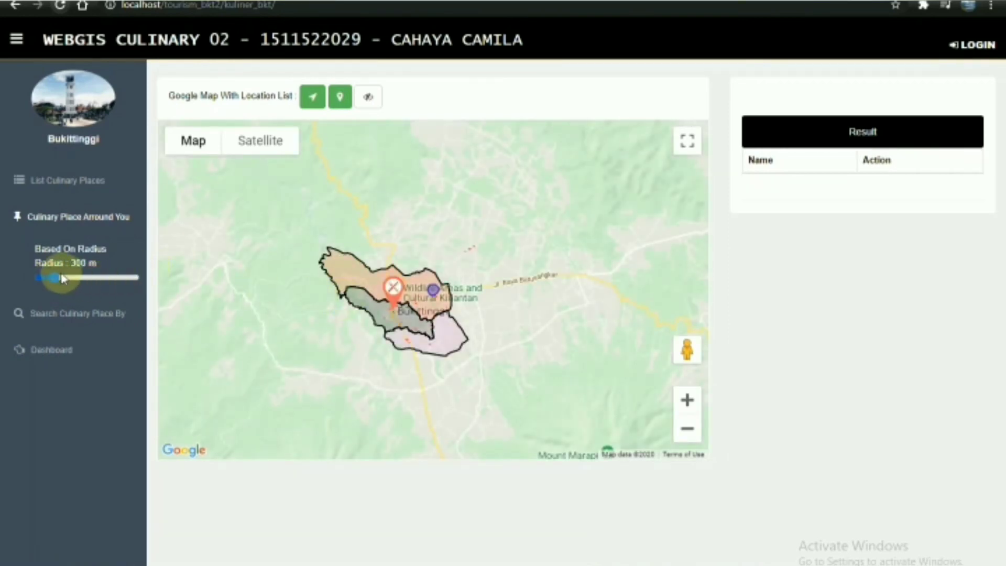
drag(59, 278, 82, 278)
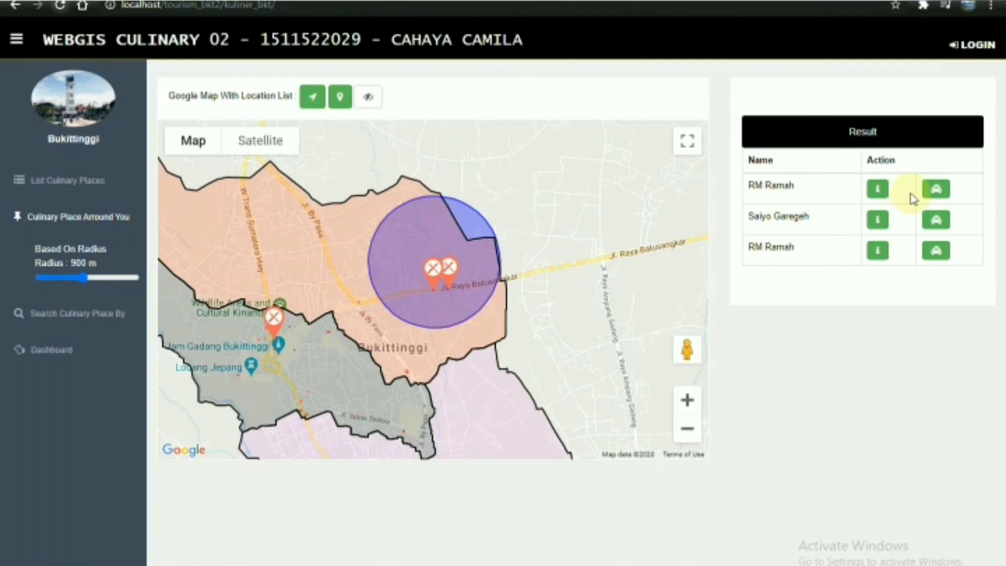
Search the culinary places by the name "gon".
click(74, 314)
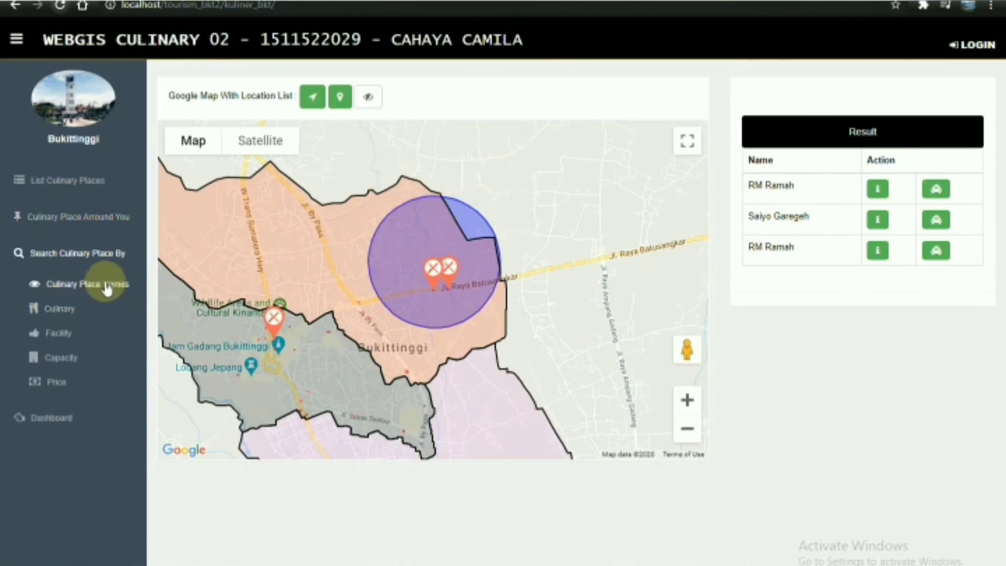
click(107, 288)
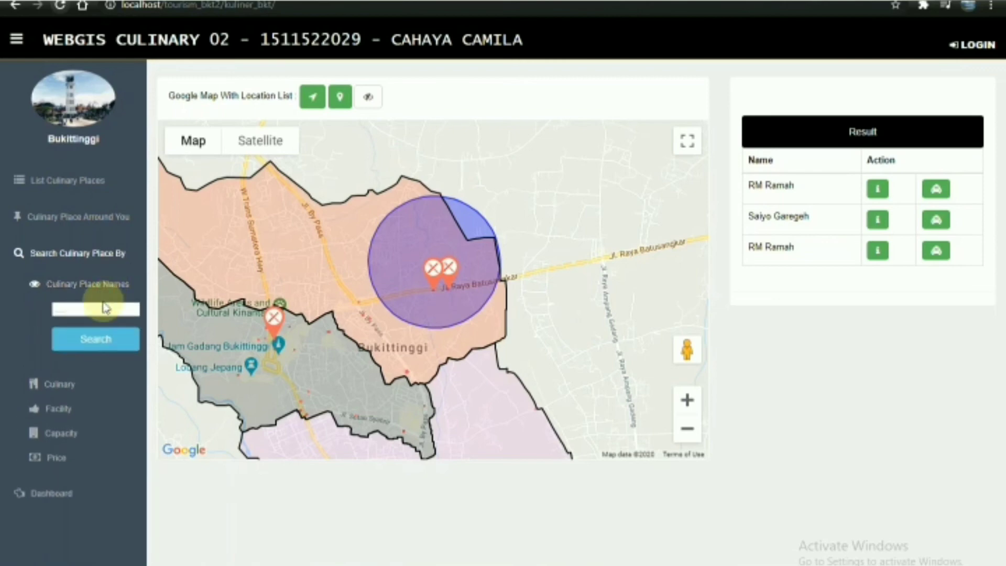
click(108, 309)
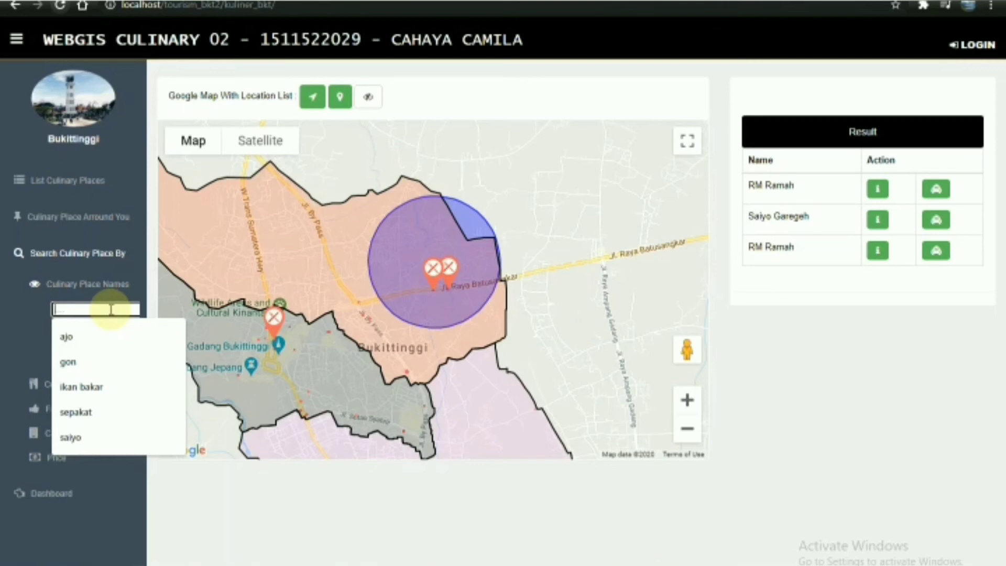
text(gon)
click(111, 347)
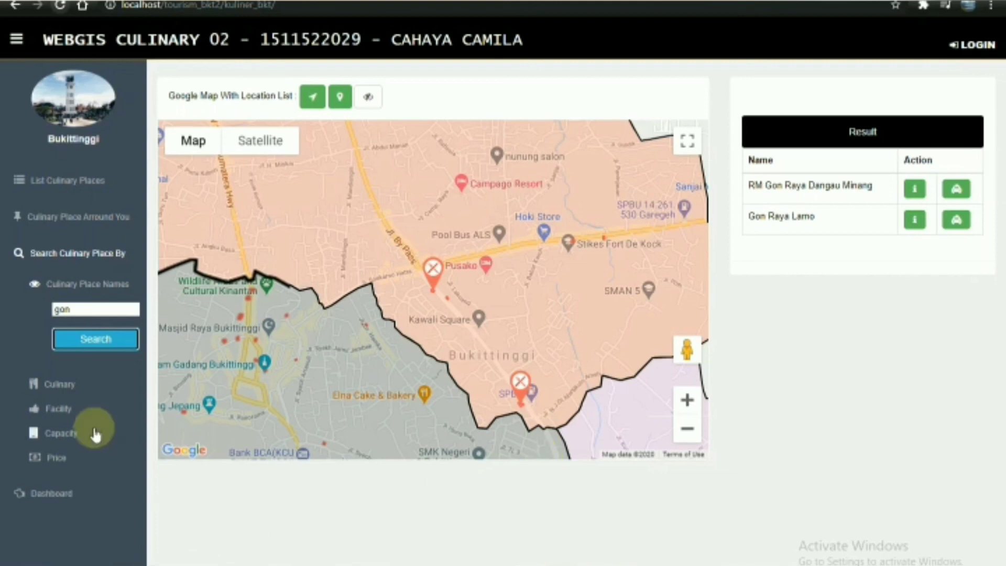
Search for culinary places that serve Dendeng Balado and Goreng Baluik.
click(58, 384)
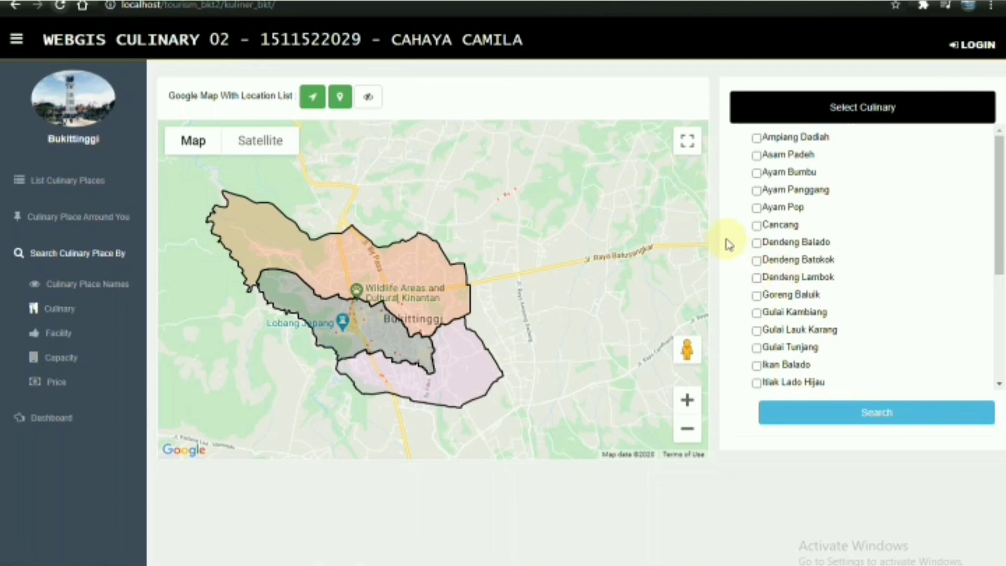
click(757, 243)
click(758, 296)
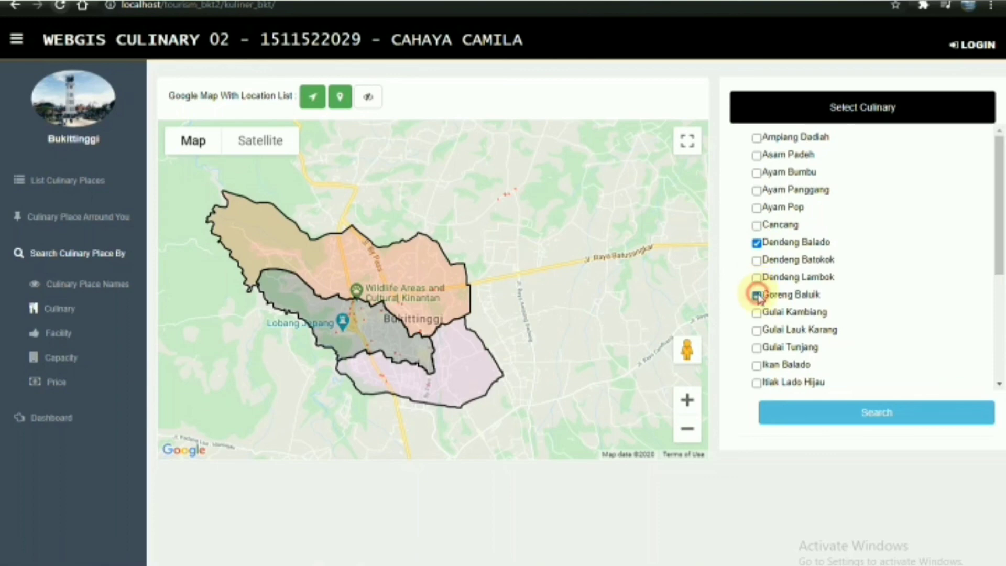
click(868, 423)
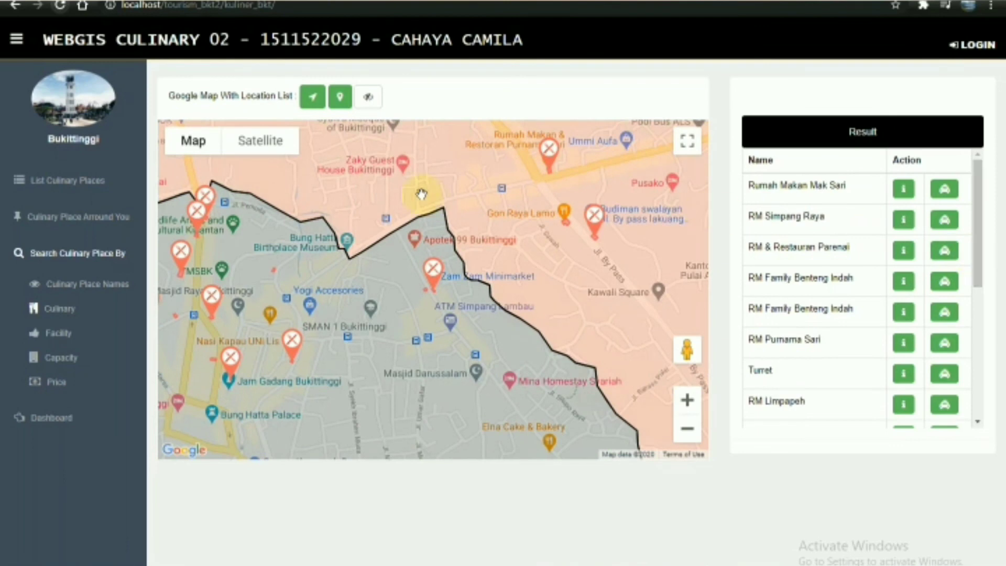
Search for culinary places that offer the Mushalla facility.
click(55, 339)
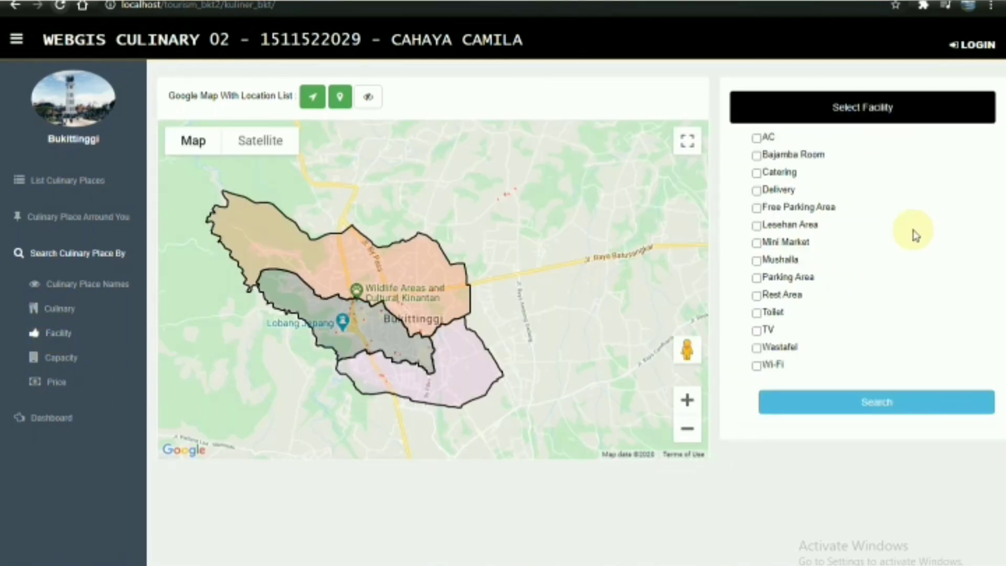
click(757, 260)
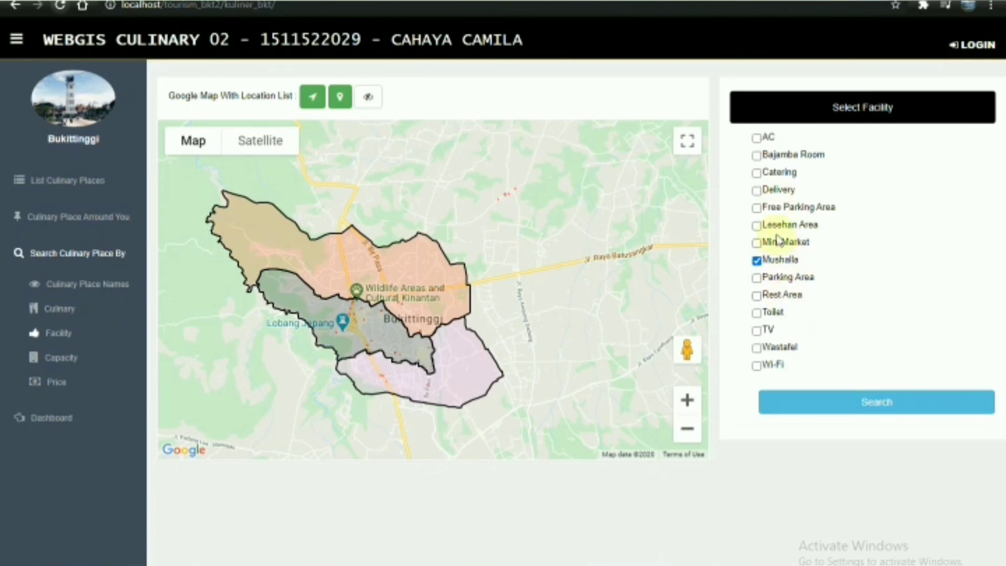
click(890, 409)
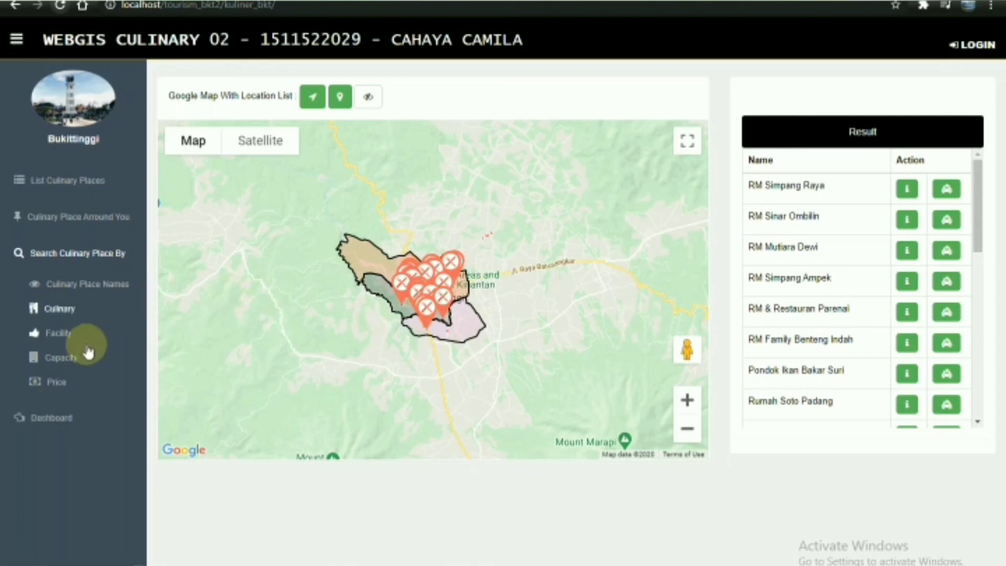
Search for culinary places with a capacity of 50-100.
click(62, 362)
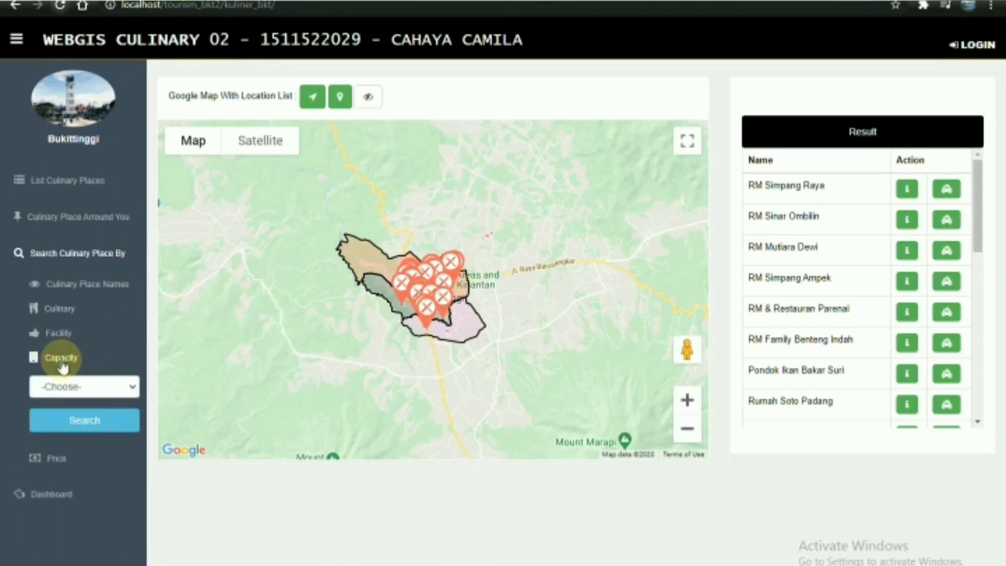
click(109, 388)
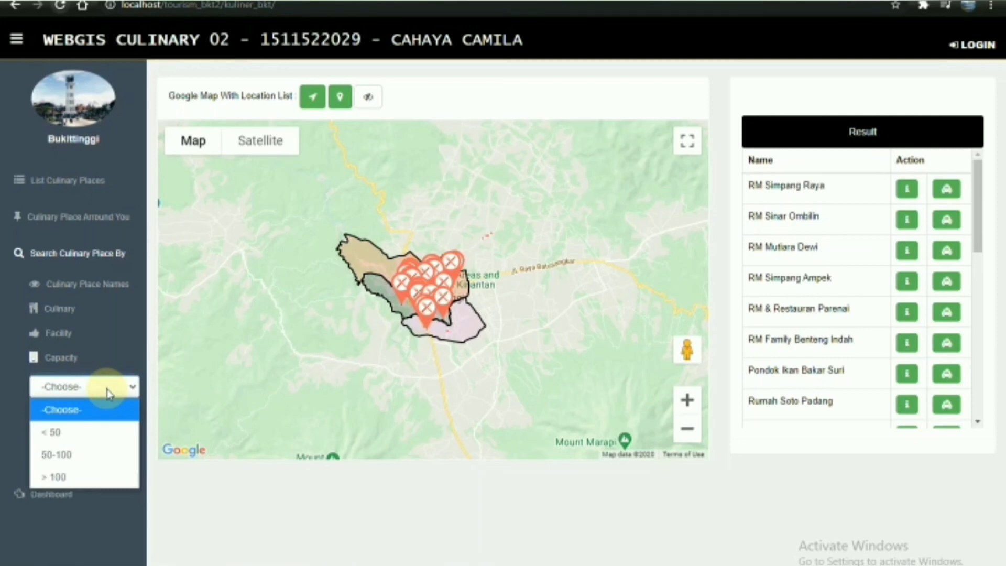
click(112, 454)
click(84, 420)
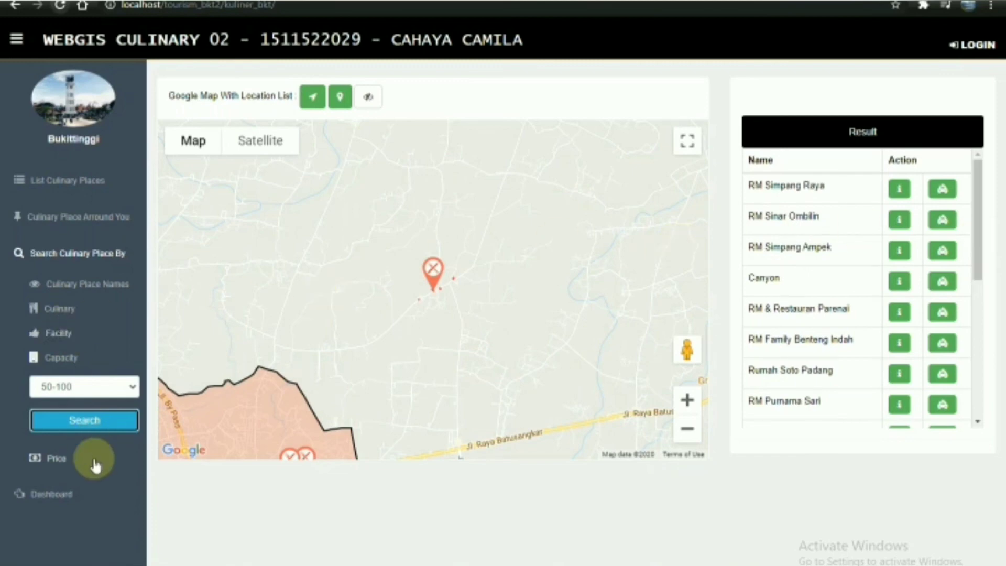
Search for culinary places in the price range Rp 10.000 - Rp 20.000.
click(61, 462)
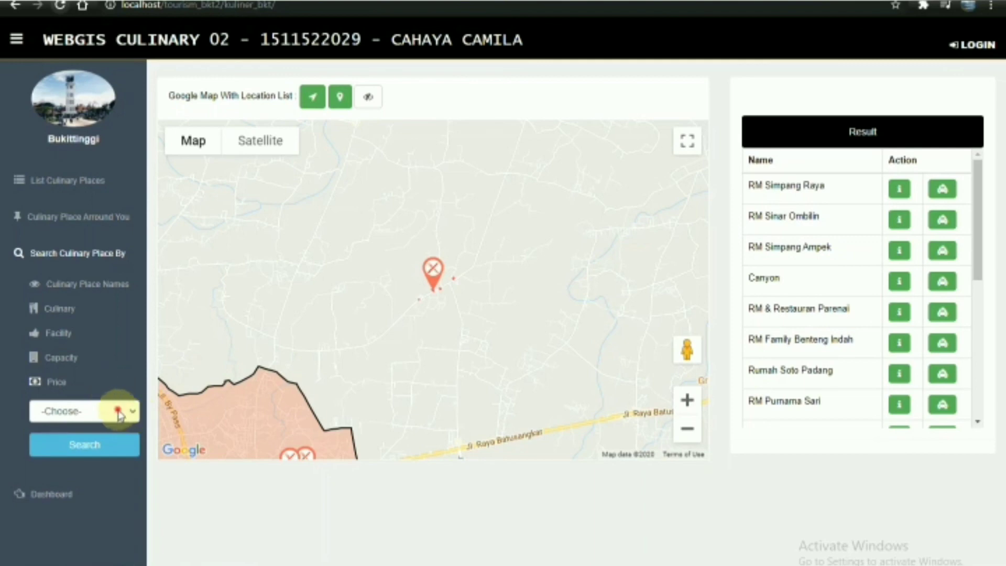
click(120, 413)
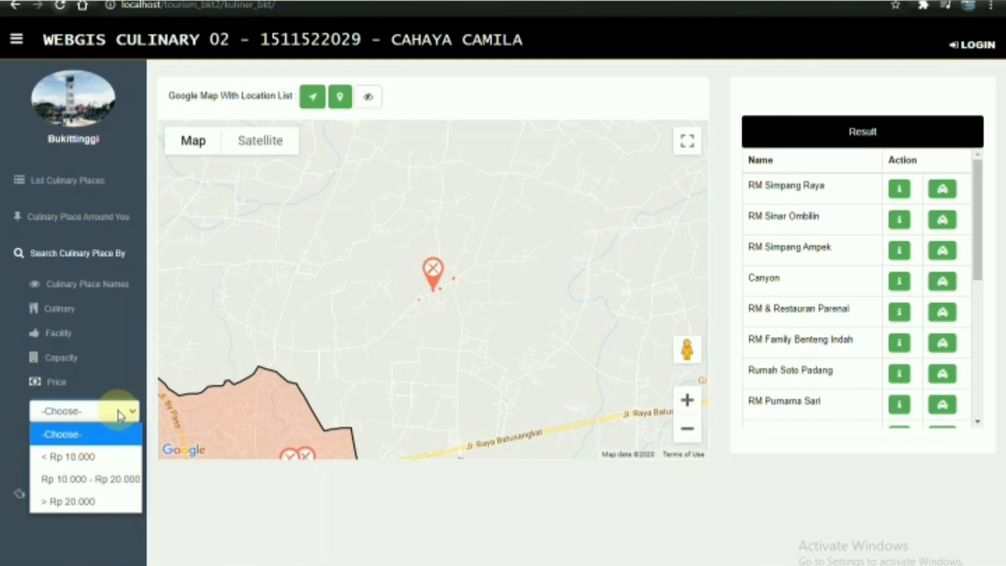
click(115, 477)
click(96, 454)
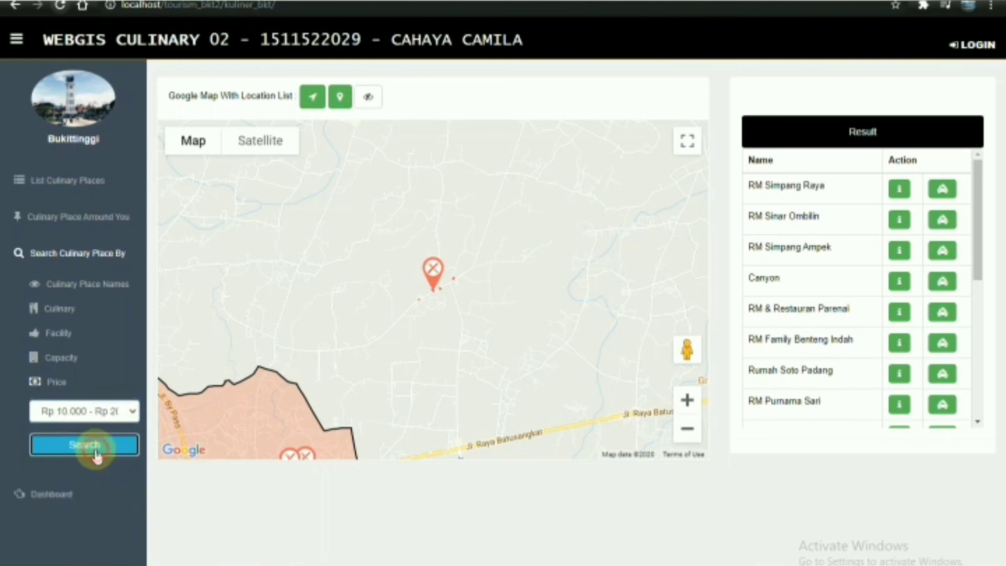